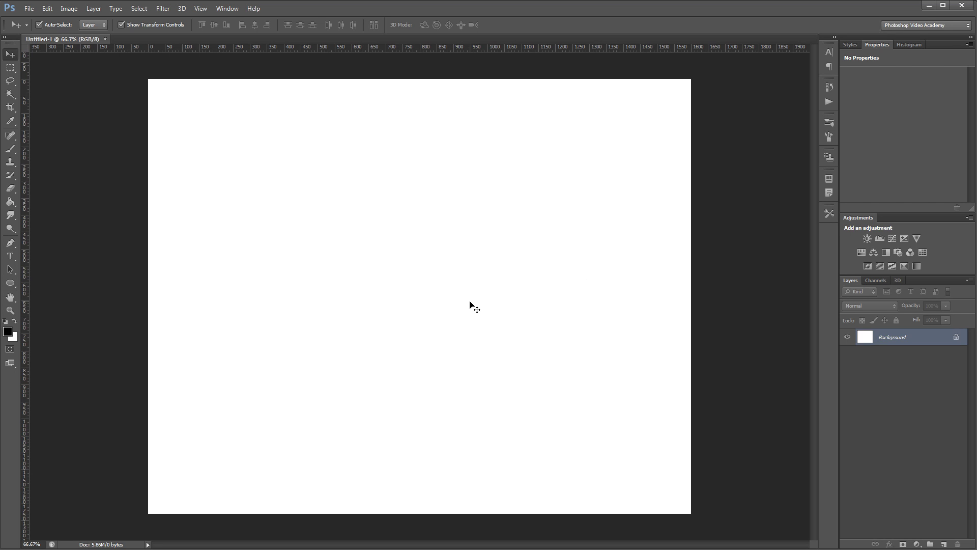
# Convert the locked Background into a normal editable layer.
pyautogui.doubleClick(924, 343)
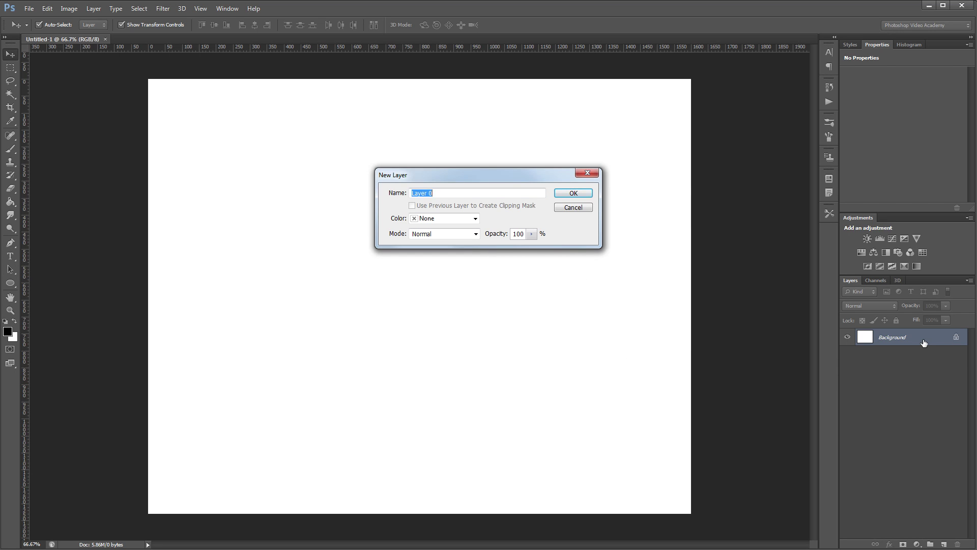
pyautogui.write('Background')
pyautogui.press('Return')
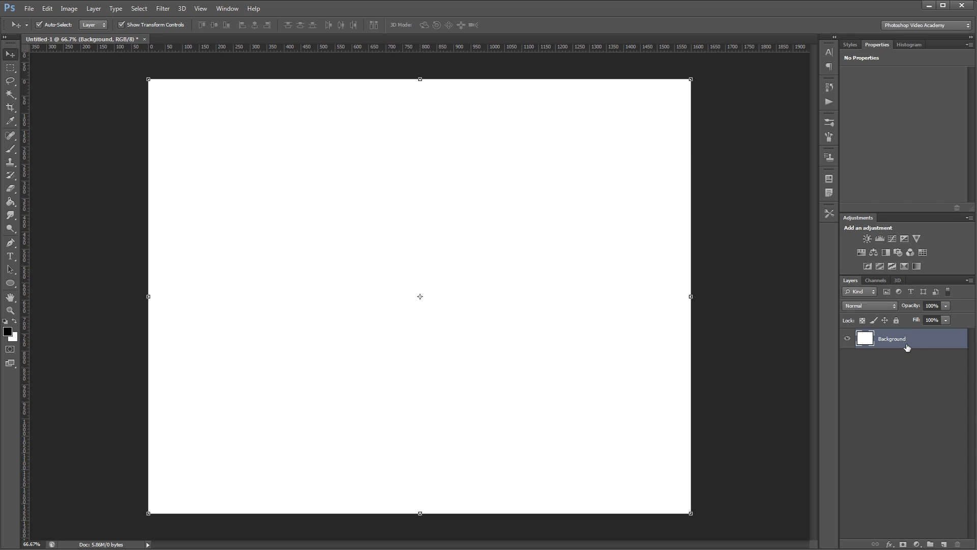
# Set the foreground colour to #442623 and fill the whole canvas with the Paint Bucket.
pyautogui.click(7, 332)
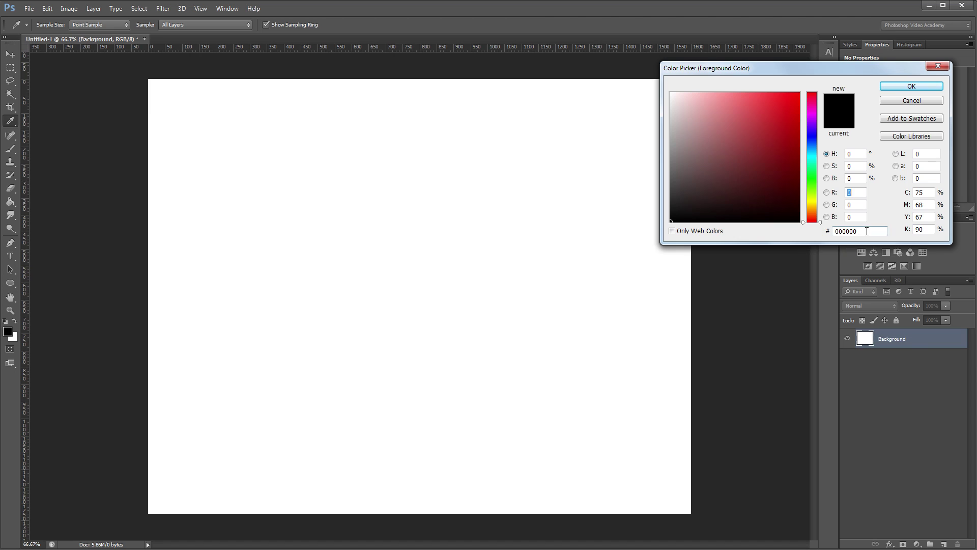
pyautogui.click(837, 232)
pyautogui.write('442623')
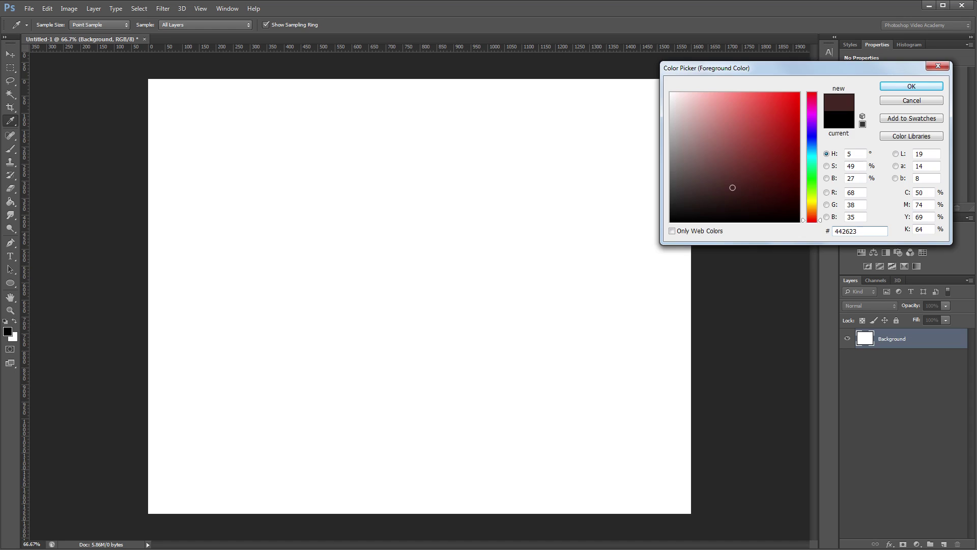
pyautogui.press('Return')
pyautogui.press('v')
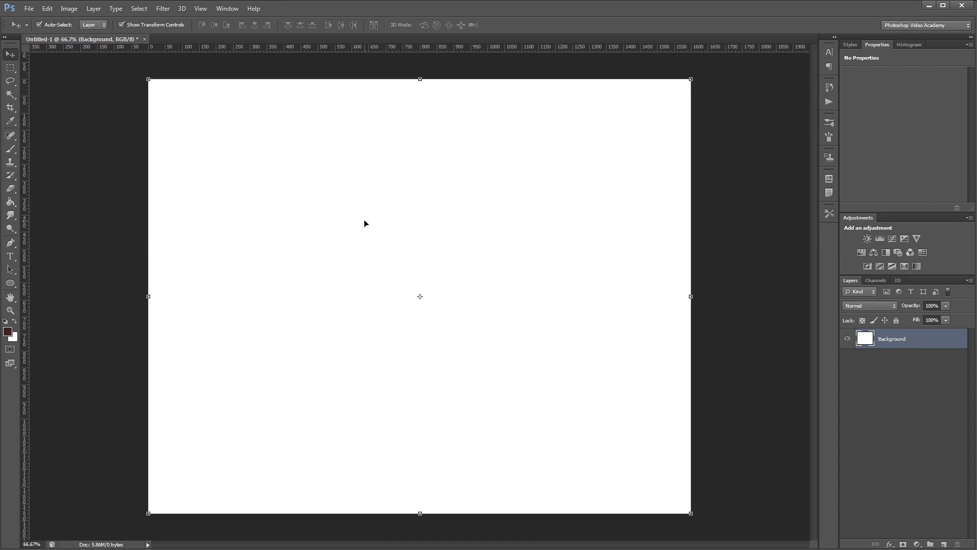
pyautogui.press('g')
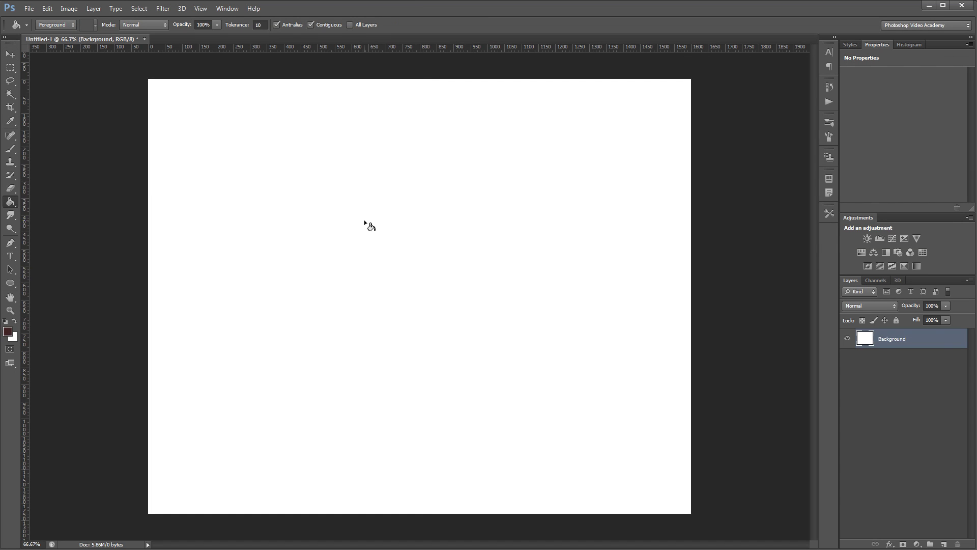
pyautogui.click(365, 219)
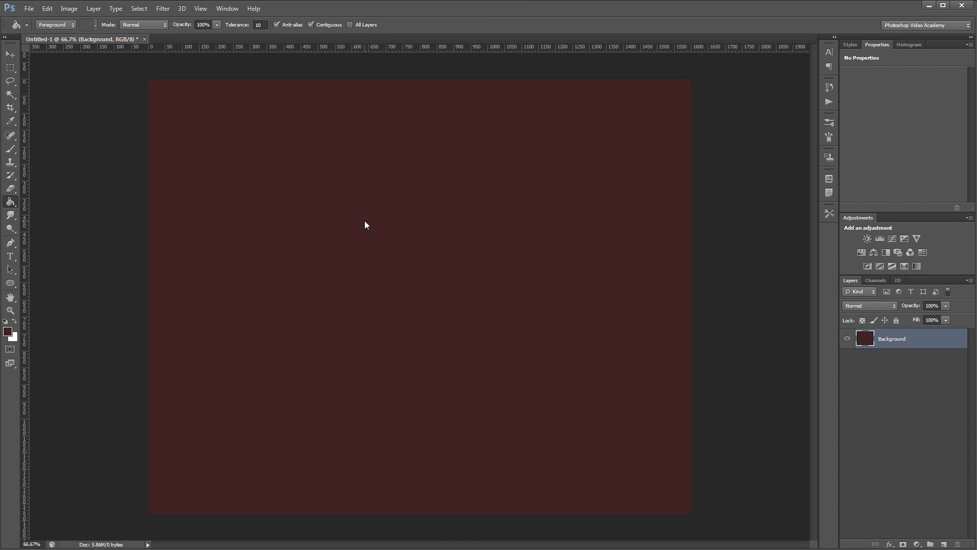
# Add a rough-pattern Pattern Overlay to the layer, blended as Overlay at 18% opacity.
pyautogui.doubleClick(918, 345)
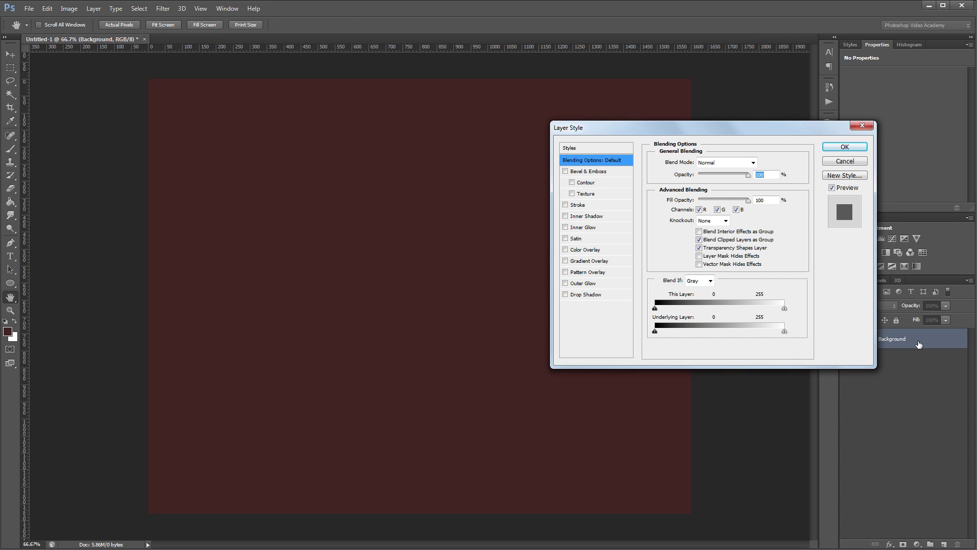
pyautogui.click(597, 273)
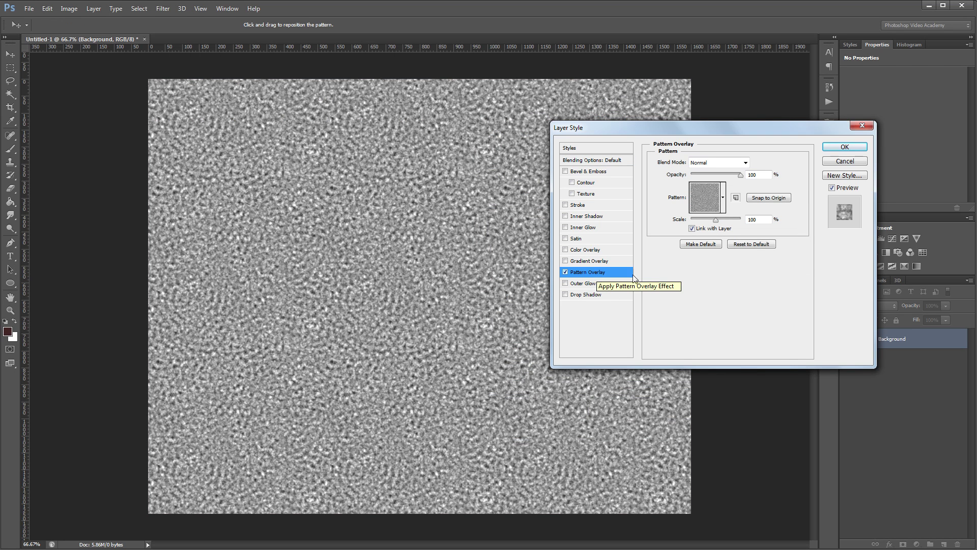
pyautogui.click(723, 197)
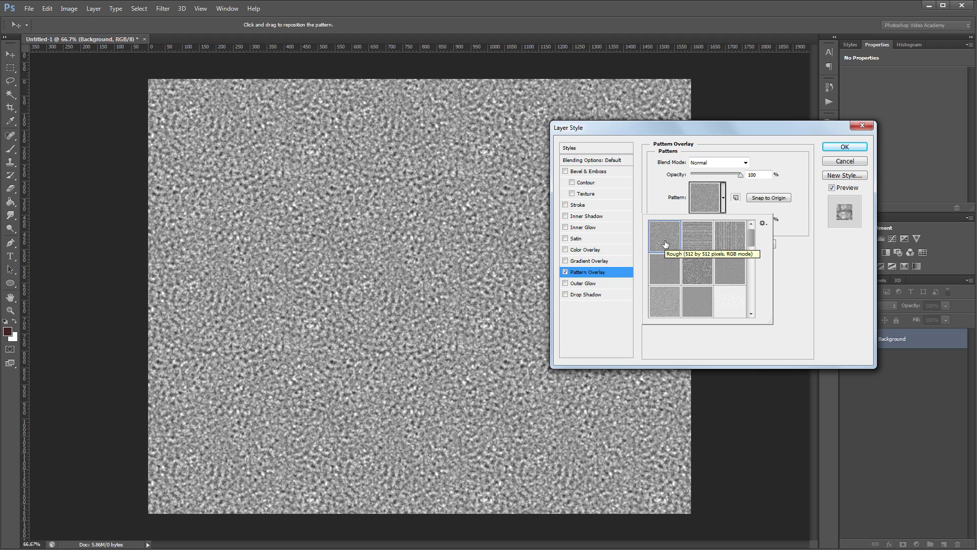
pyautogui.click(763, 224)
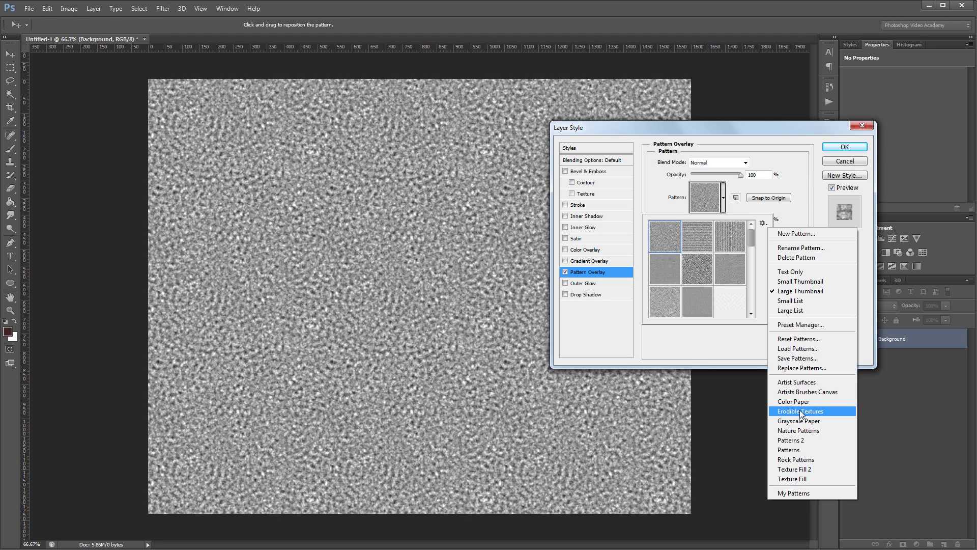
pyautogui.click(723, 197)
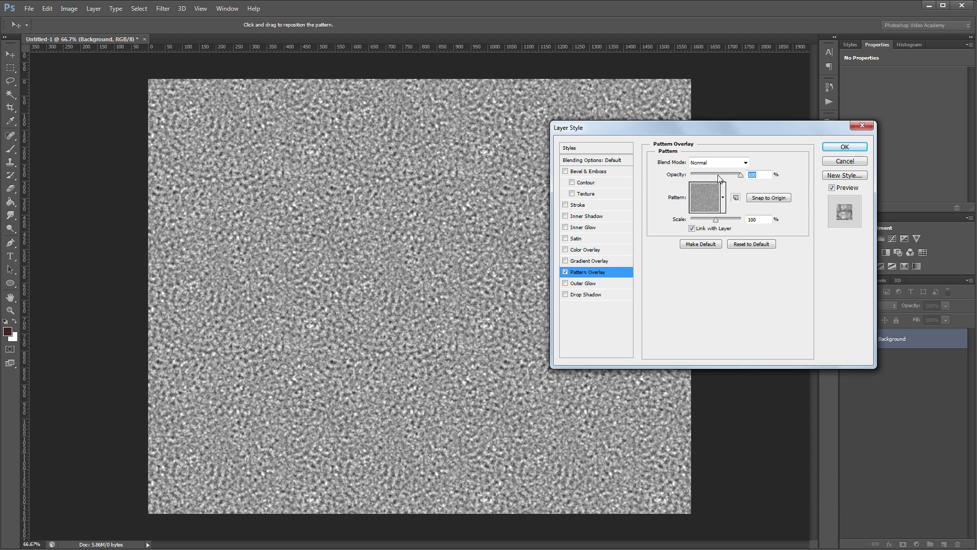
pyautogui.click(719, 162)
pyautogui.click(719, 300)
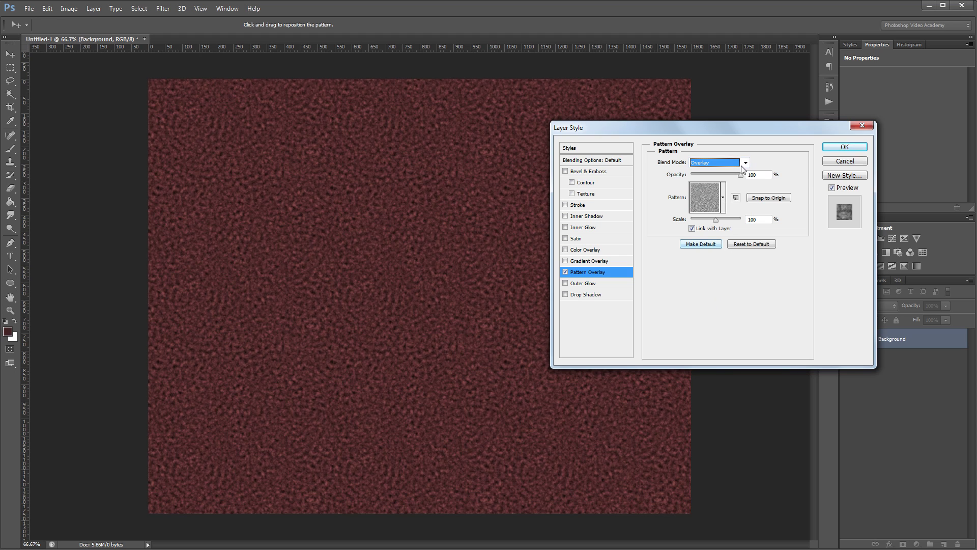
pyautogui.moveTo(740, 175); pyautogui.dragTo(704, 182)
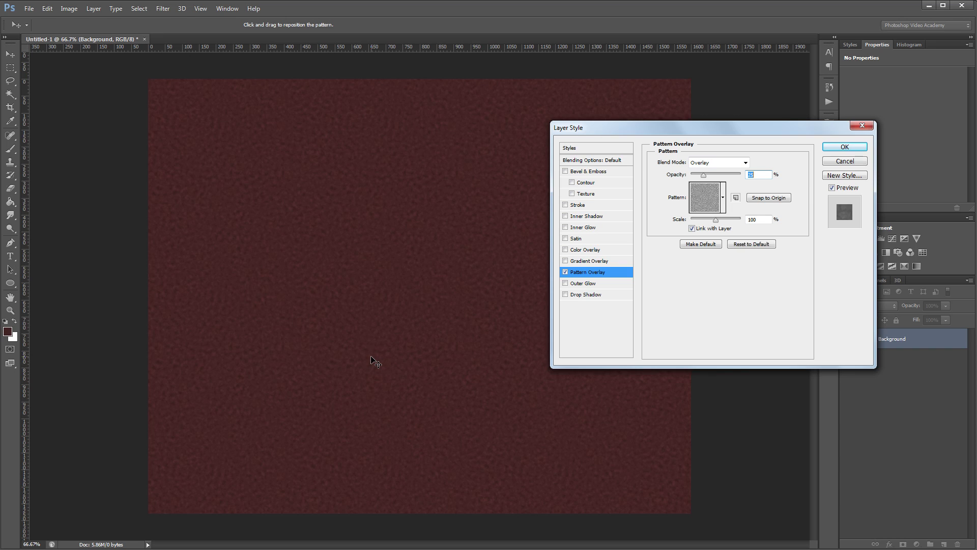
# Add a Color Burn Inner Shadow with distance 0, size 100 px and 15% opacity.
pyautogui.click(565, 216)
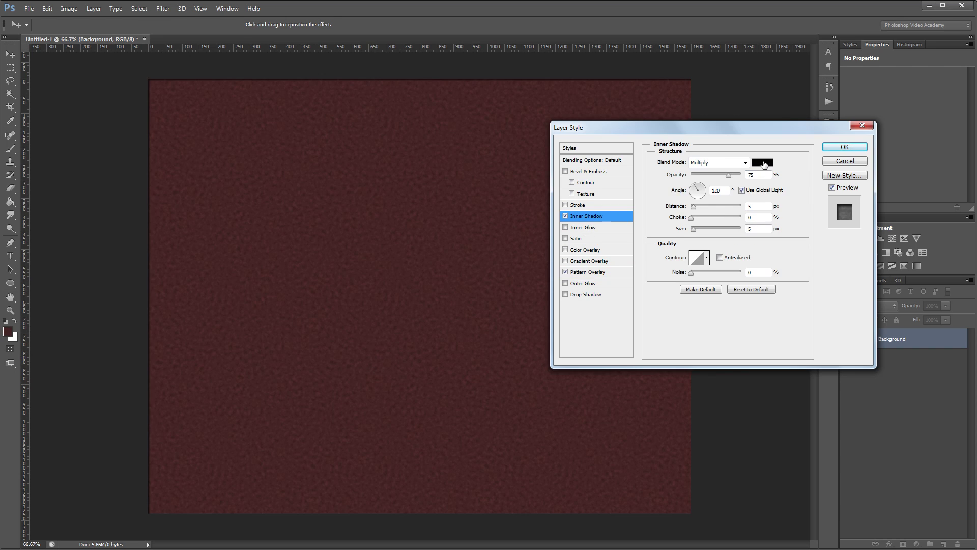
pyautogui.click(710, 163)
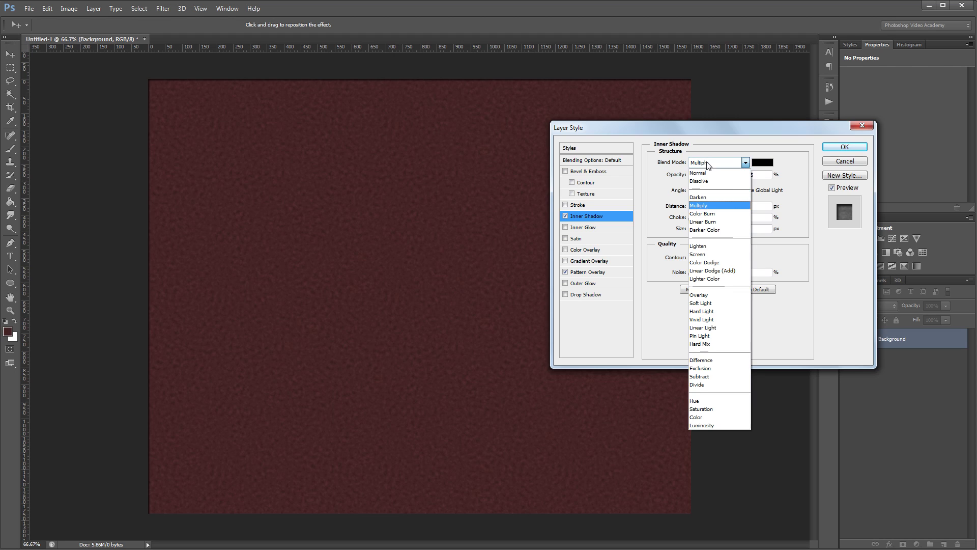
pyautogui.click(723, 214)
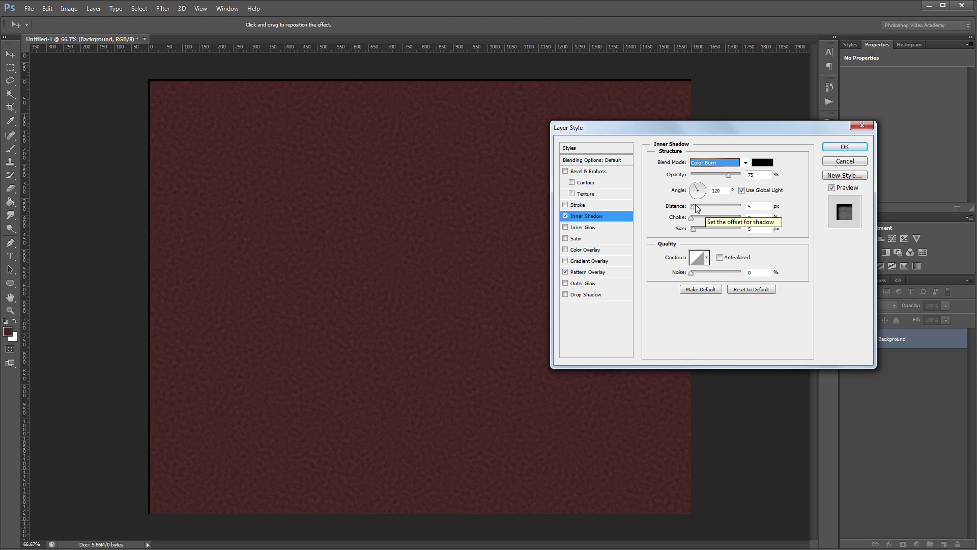
pyautogui.moveTo(695, 206); pyautogui.dragTo(689, 208)
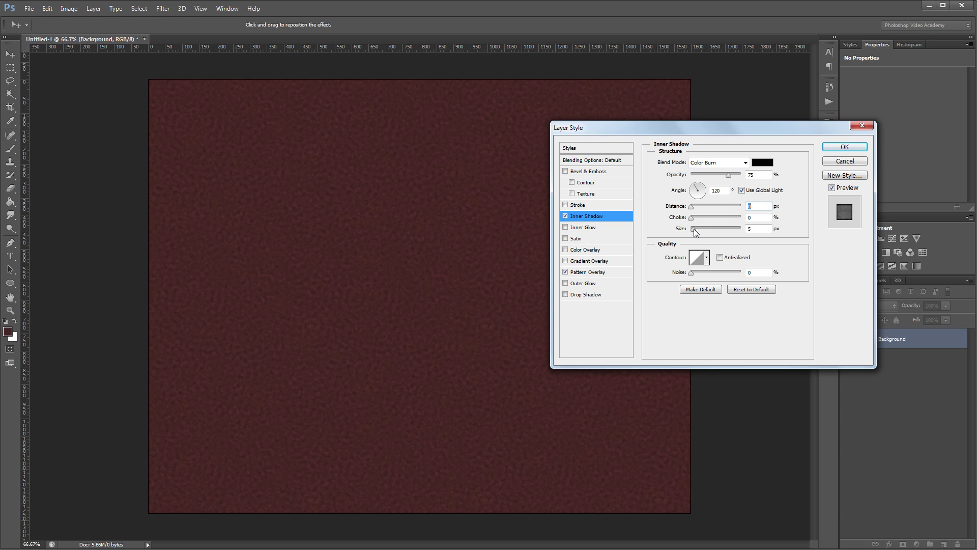
pyautogui.moveTo(694, 228); pyautogui.dragTo(713, 231)
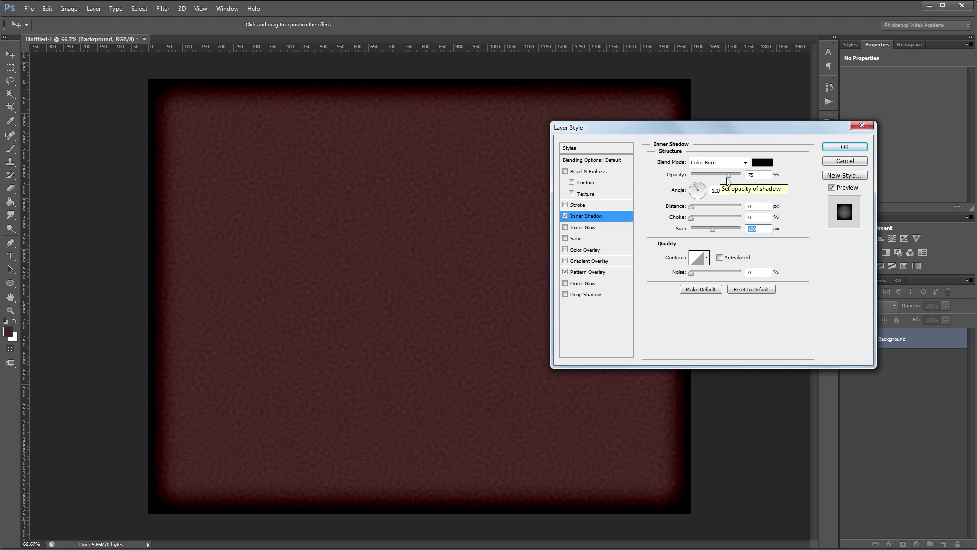
pyautogui.moveTo(728, 179); pyautogui.dragTo(701, 183)
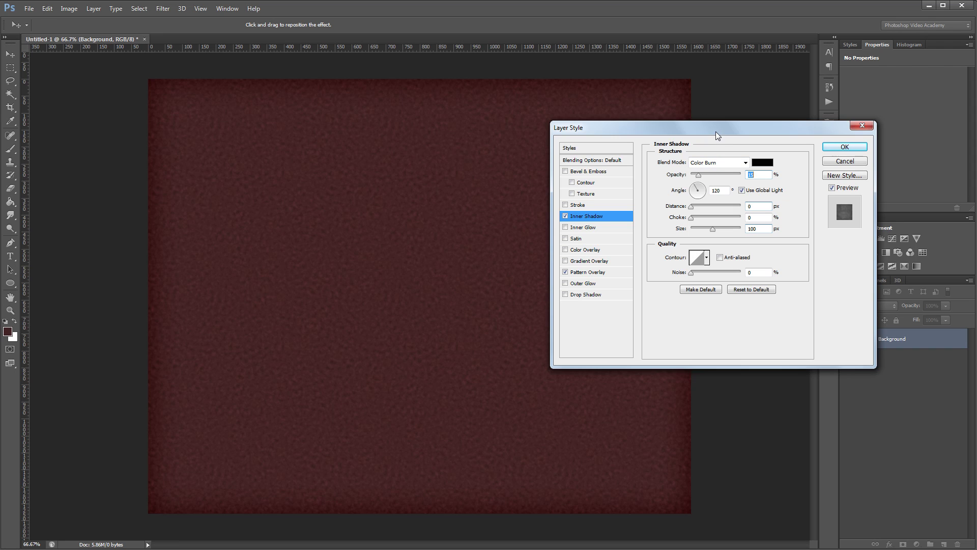
# Add a white Inner Glow with 100% noise, Center source, size 0, Color Dodge at 18% opacity.
pyautogui.click(588, 228)
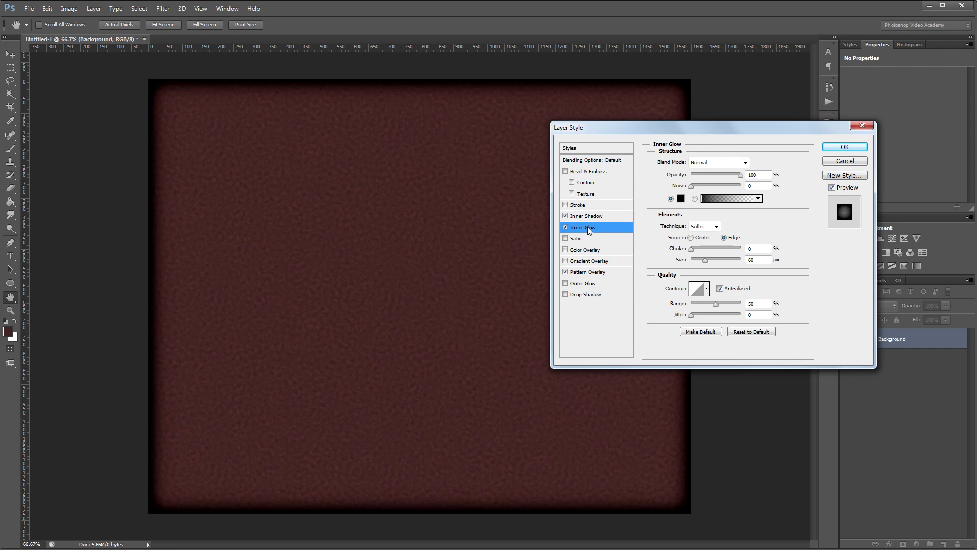
pyautogui.click(681, 198)
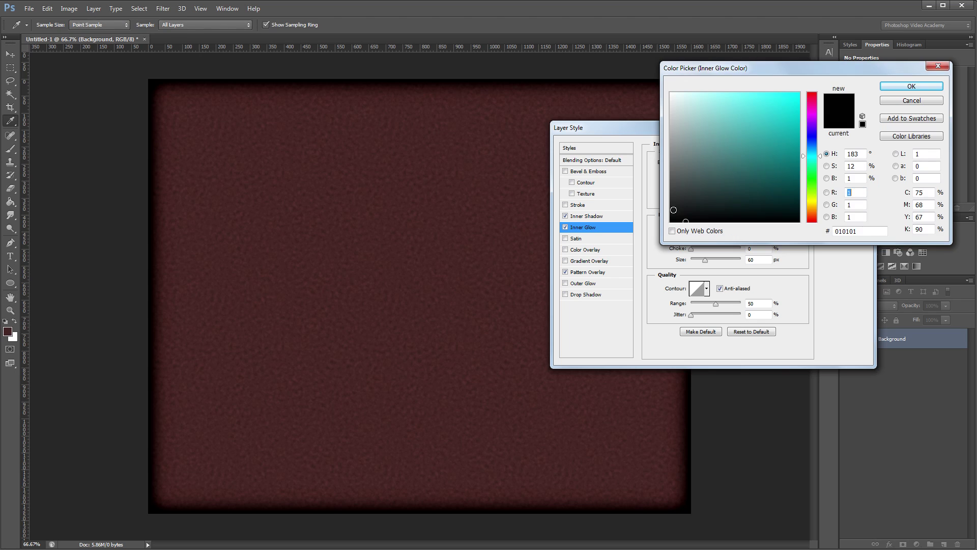
pyautogui.moveTo(677, 127); pyautogui.dragTo(662, 78)
pyautogui.click(919, 86)
pyautogui.moveTo(691, 186); pyautogui.dragTo(748, 191)
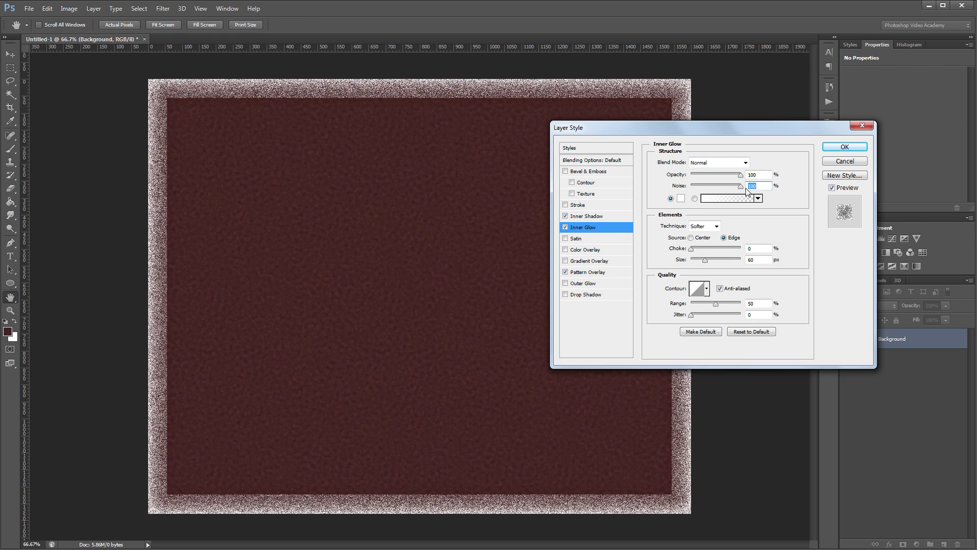
pyautogui.click(692, 238)
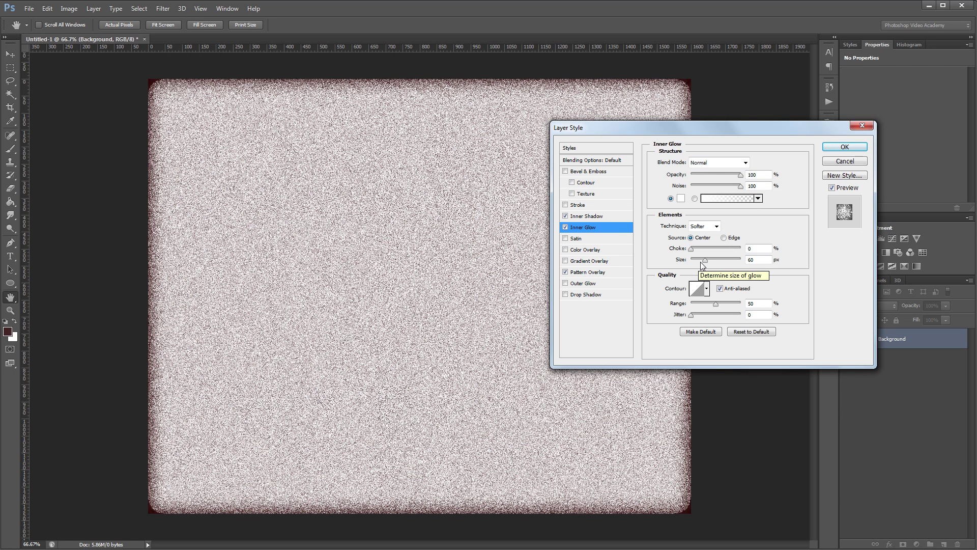
pyautogui.moveTo(705, 261); pyautogui.dragTo(690, 261)
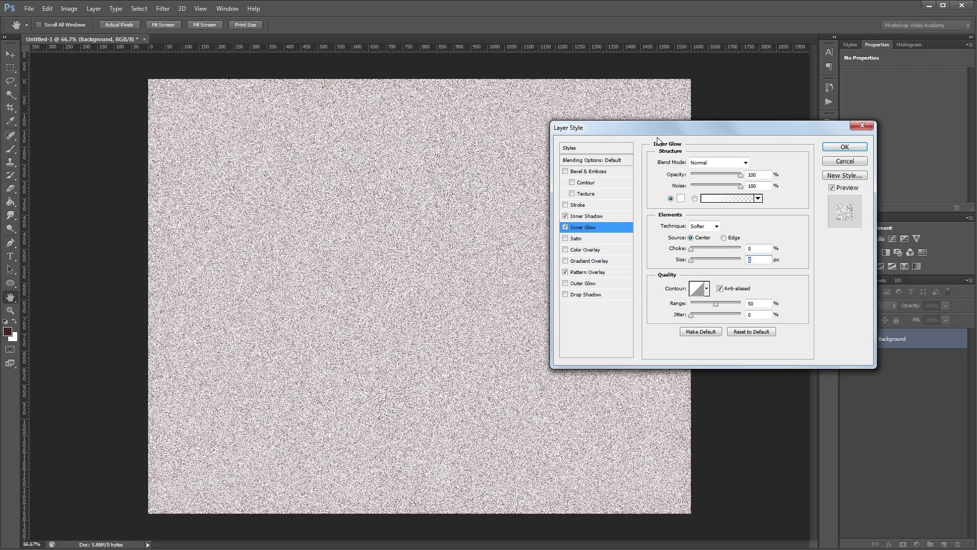
pyautogui.click(707, 163)
pyautogui.click(724, 262)
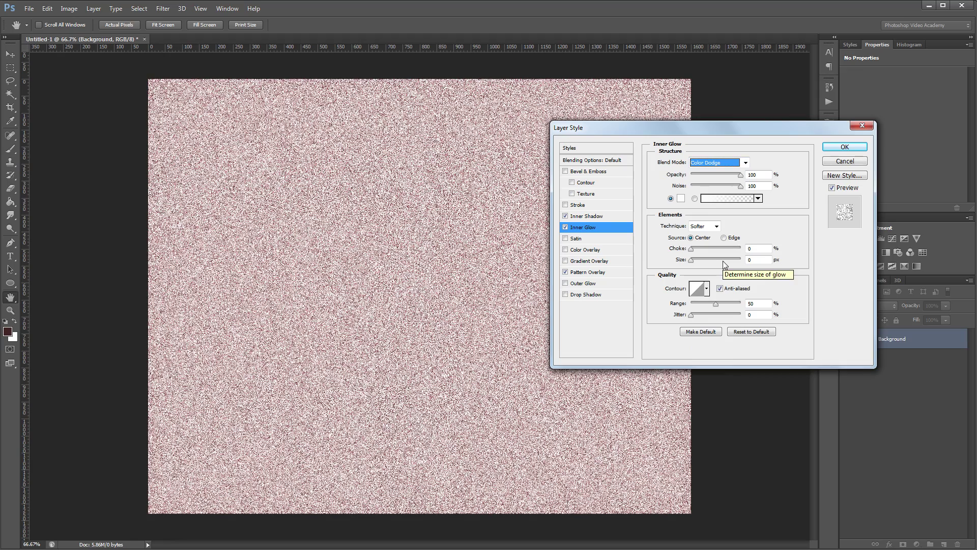
pyautogui.moveTo(740, 174); pyautogui.dragTo(700, 178)
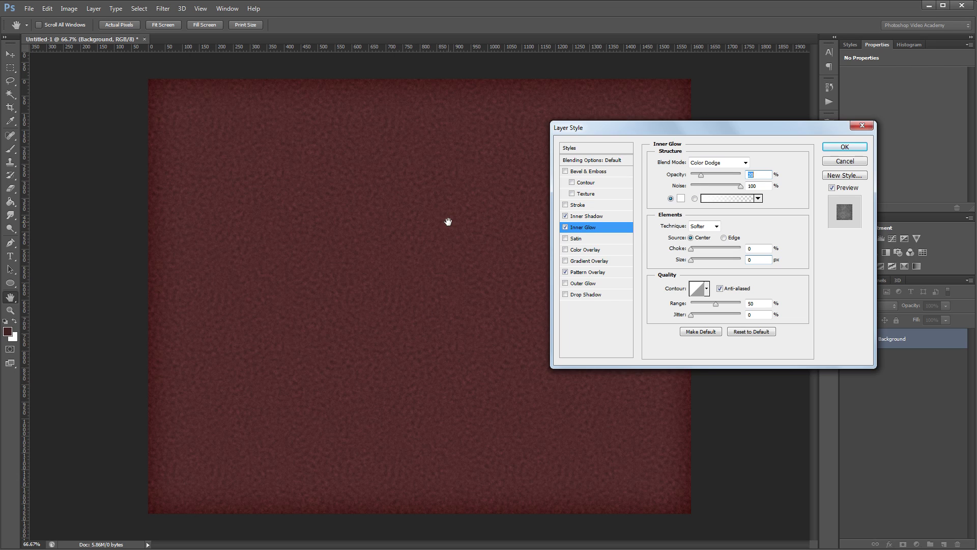
# Apply the layer effects and create a new layer group named 'Tin Sign'.
pyautogui.click(847, 148)
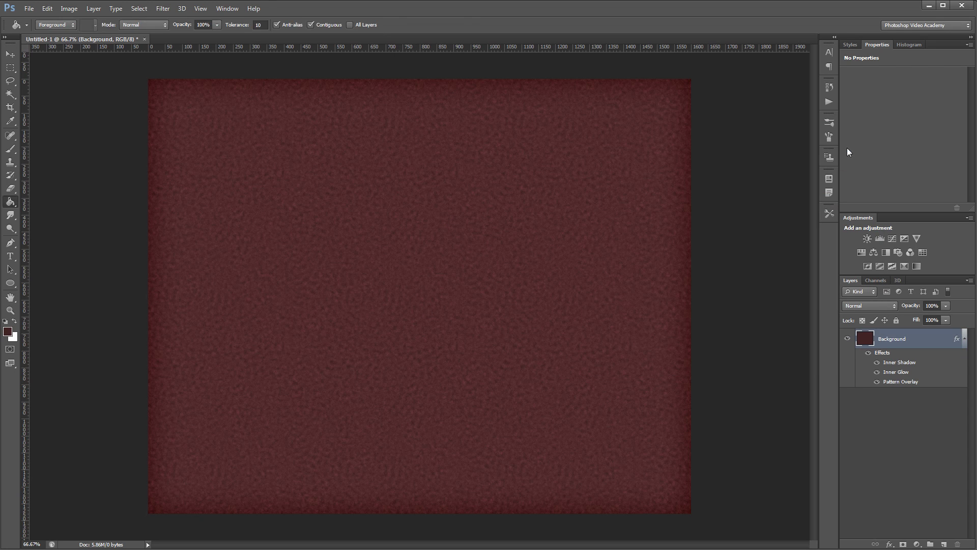
pyautogui.press('v')
pyautogui.click(932, 542)
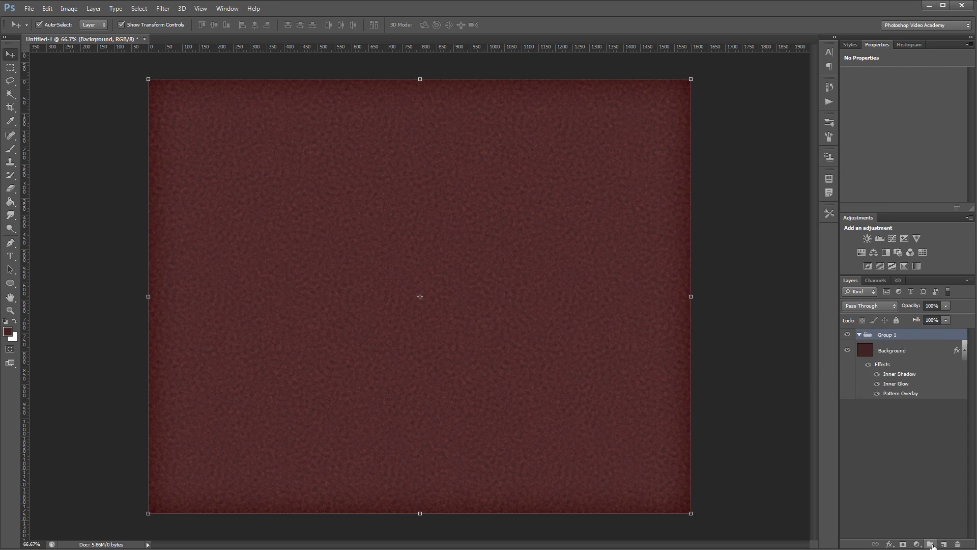
pyautogui.doubleClick(893, 335)
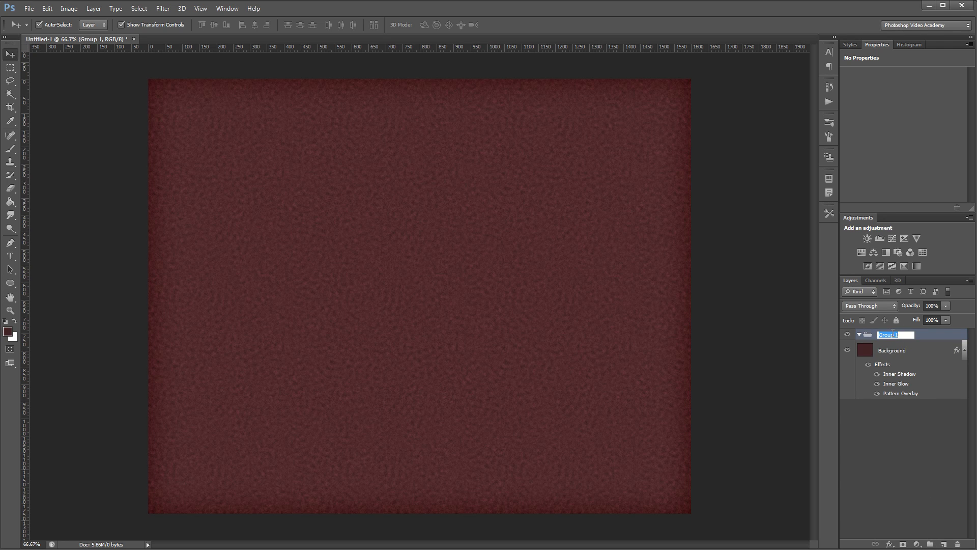
pyautogui.write('Tin Sign')
pyautogui.press('Return')
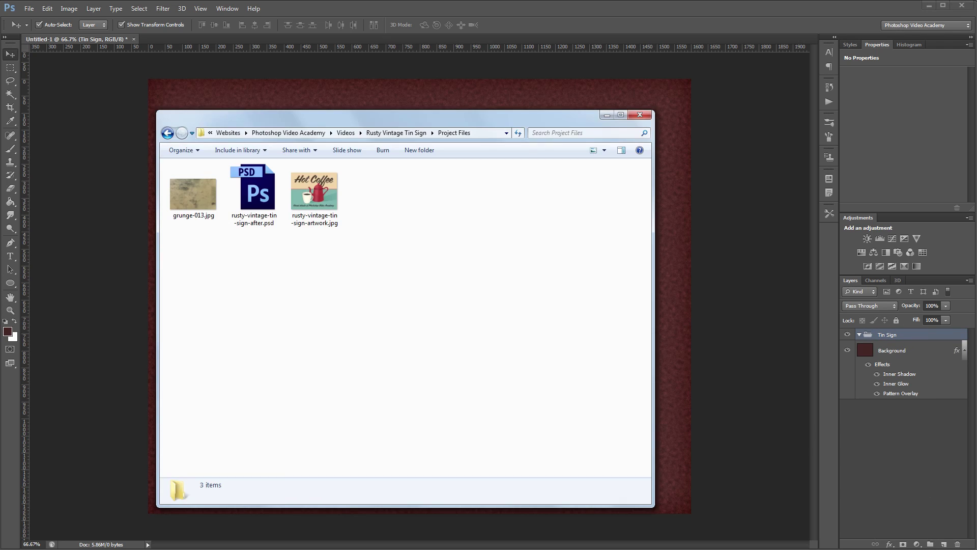
# Place the sign artwork image on the canvas and move its layer into the Tin Sign group.
pyautogui.click(325, 181)
pyautogui.moveTo(325, 181); pyautogui.dragTo(727, 262)
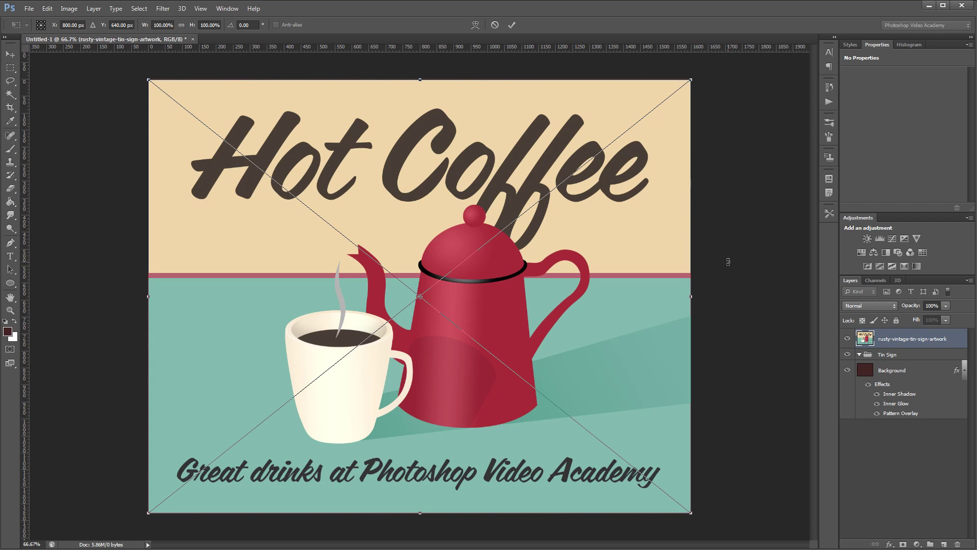
pyautogui.press('Return')
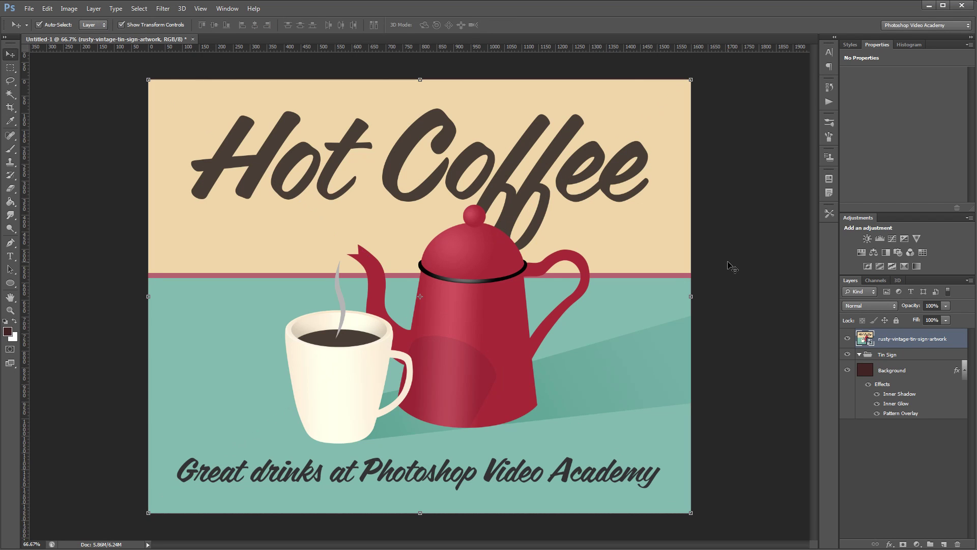
pyautogui.moveTo(916, 337); pyautogui.dragTo(911, 360)
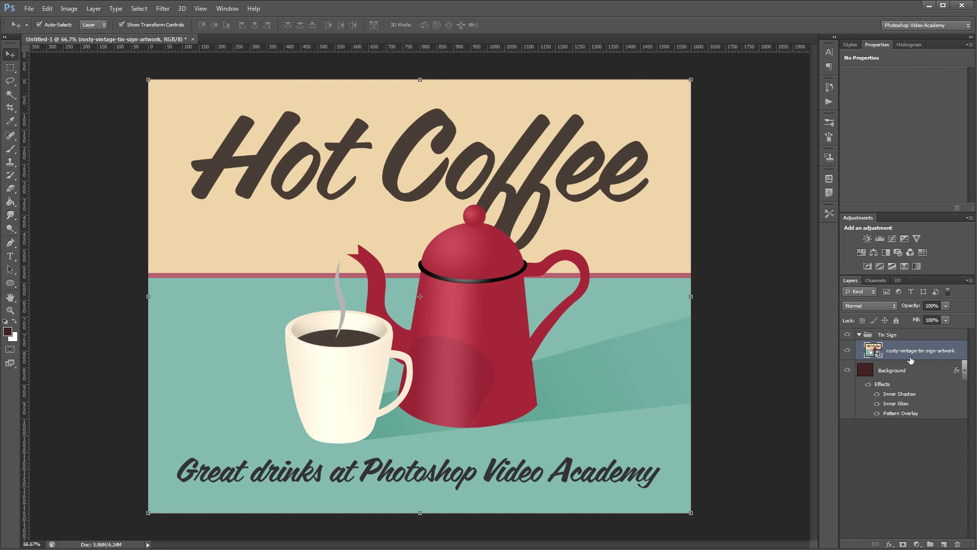
# Add a layer mask to the Tin Sign group and pick the 2500 rusty-edge brush tip.
pyautogui.click(899, 336)
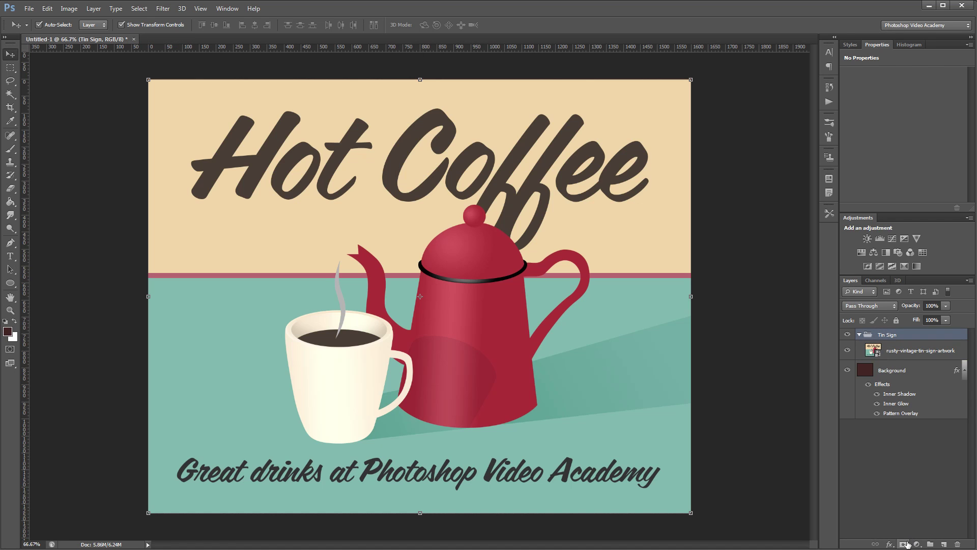
pyautogui.click(906, 544)
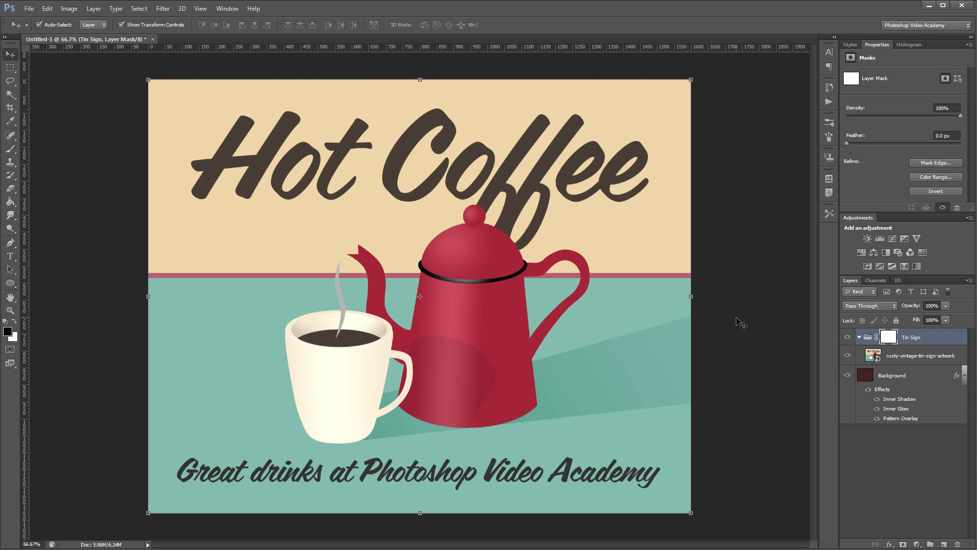
pyautogui.press('b')
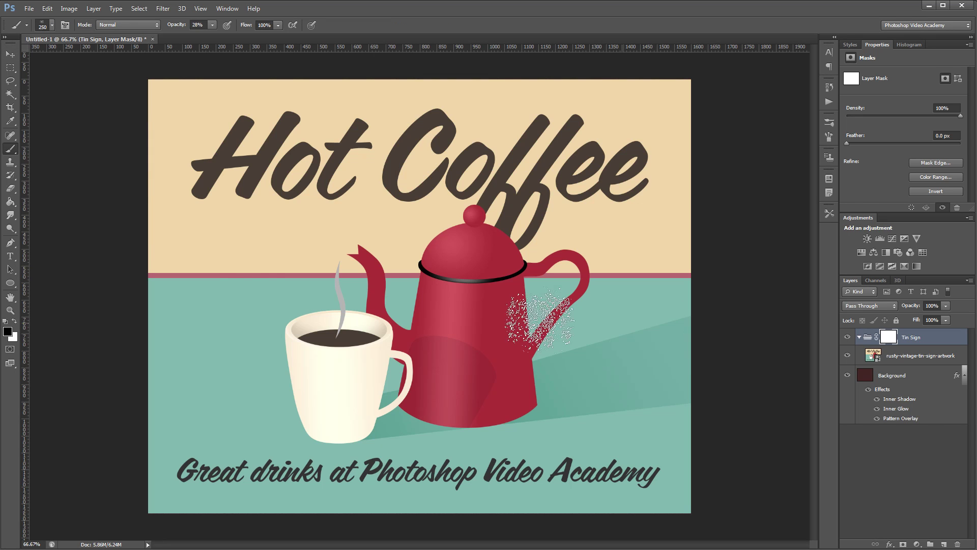
pyautogui.click(51, 26)
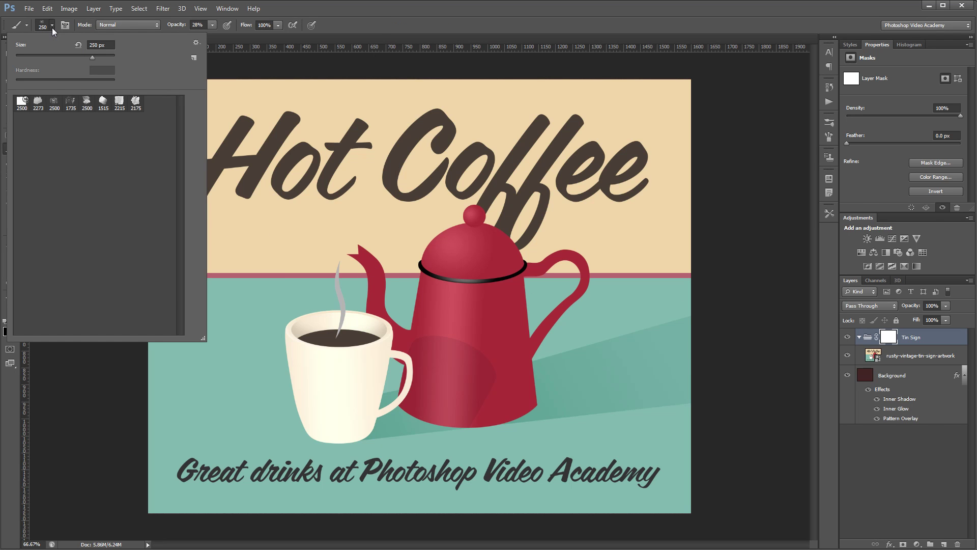
pyautogui.click(22, 104)
pyautogui.press('Return')
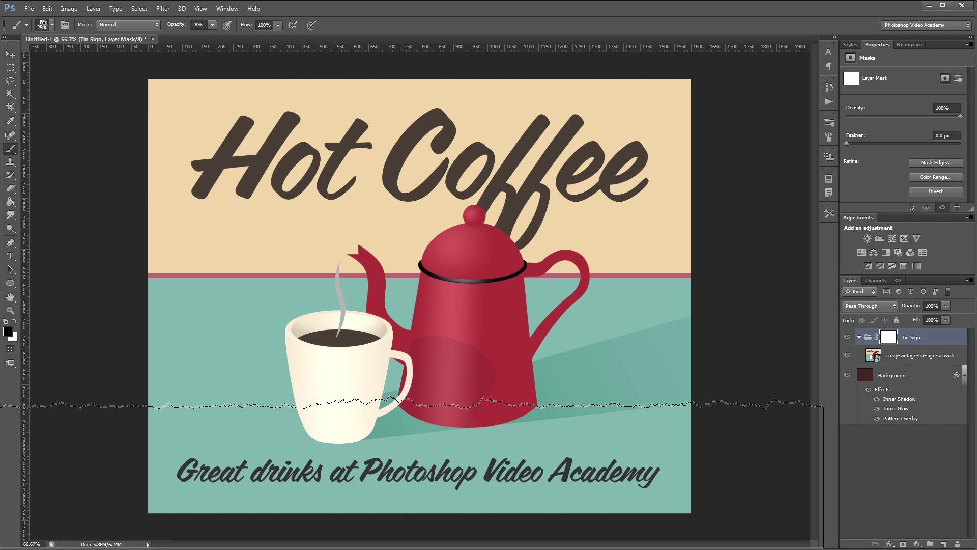
# Resize the brush and paint a torn rusty edge along the sign's bottom on the mask.
pyautogui.press('[')
pyautogui.press('[')
pyautogui.press('[')
pyautogui.press('[')
pyautogui.press('[')
pyautogui.press('[')
pyautogui.press('[')
pyautogui.press('[')
pyautogui.press('[')
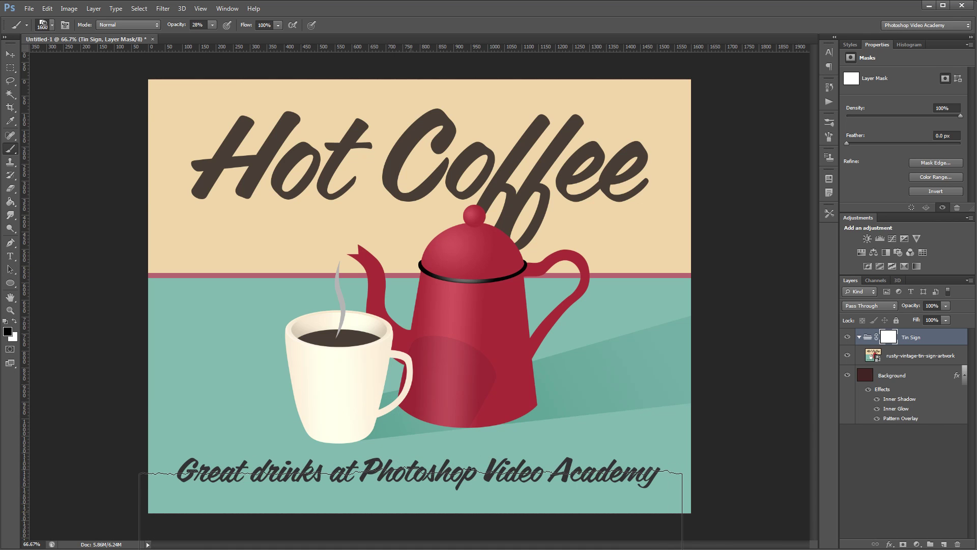
pyautogui.press(']')
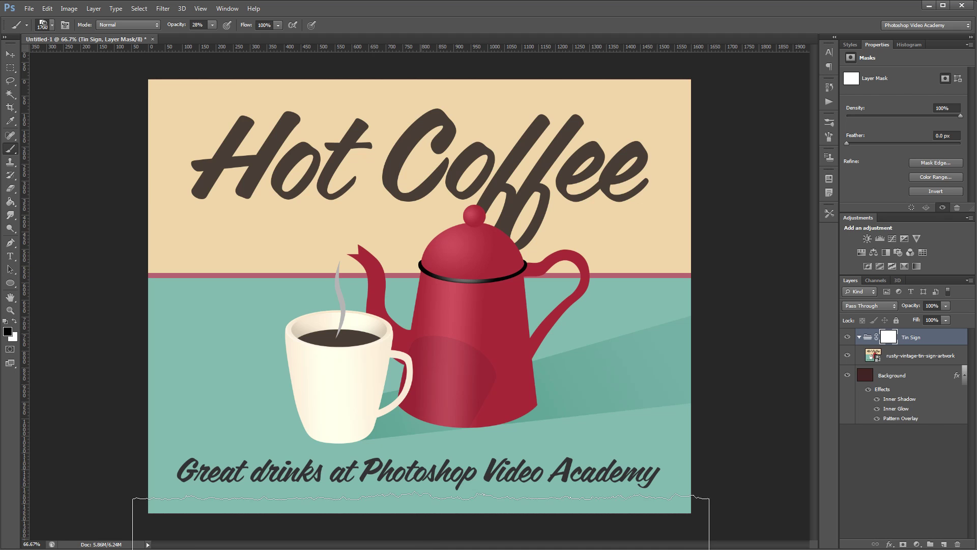
pyautogui.hotkey('ctrl', '-')
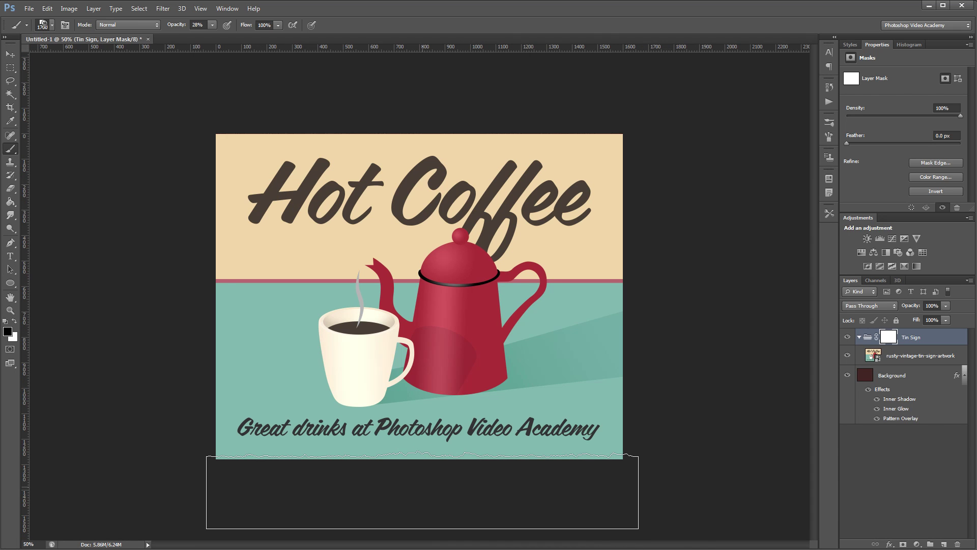
pyautogui.moveTo(422, 492)
pyautogui.mouseDown()
pyautogui.moveTo(411, 494)
pyautogui.moveTo(470, 478)
pyautogui.mouseUp()
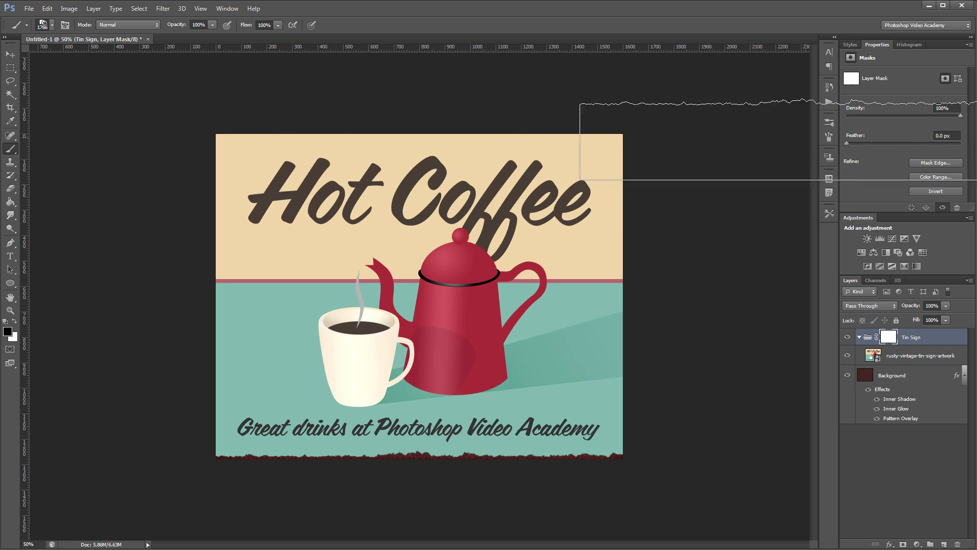
# Flip the brush tip vertically, rotate it to -90°, and stamp a rusty edge along the left side.
pyautogui.click(828, 141)
pyautogui.click(748, 338)
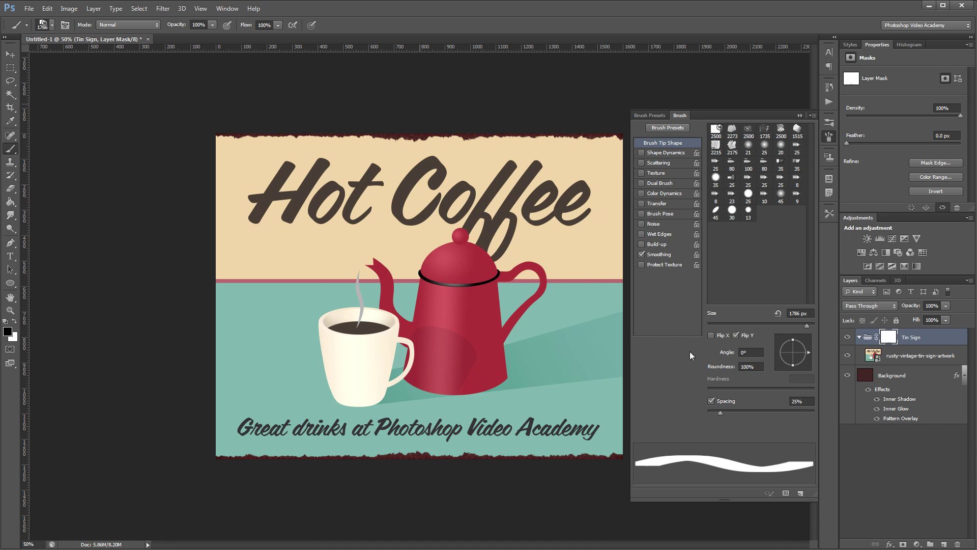
pyautogui.click(794, 366)
pyautogui.click(829, 136)
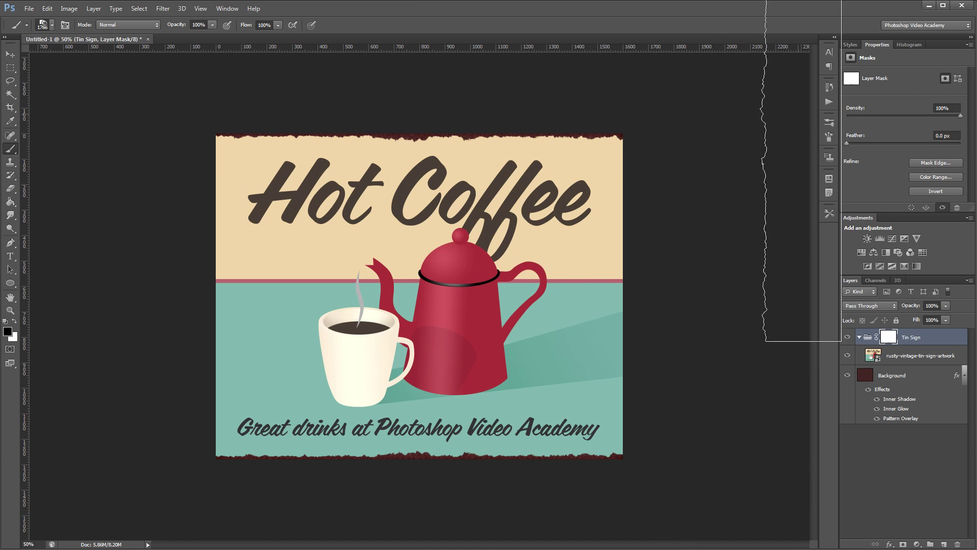
pyautogui.click(829, 136)
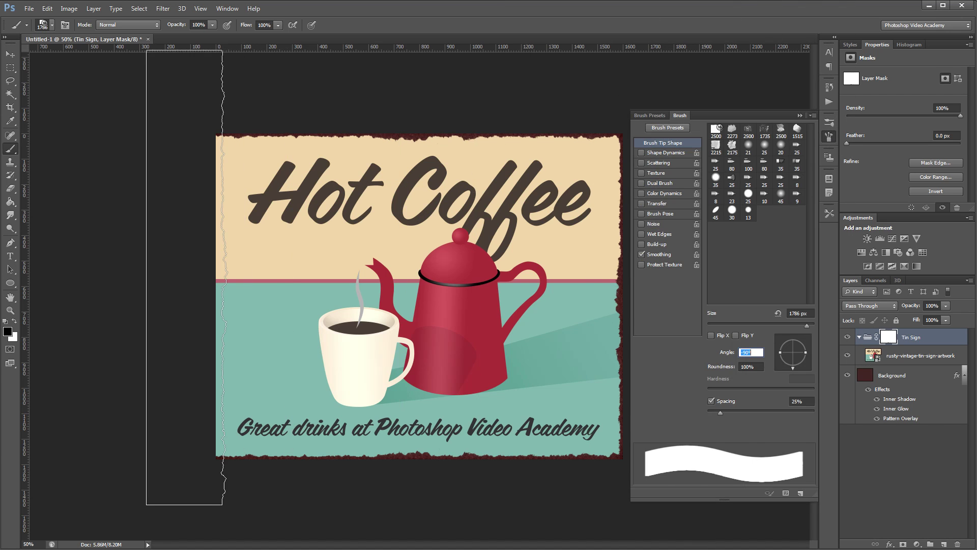
pyautogui.click(181, 283)
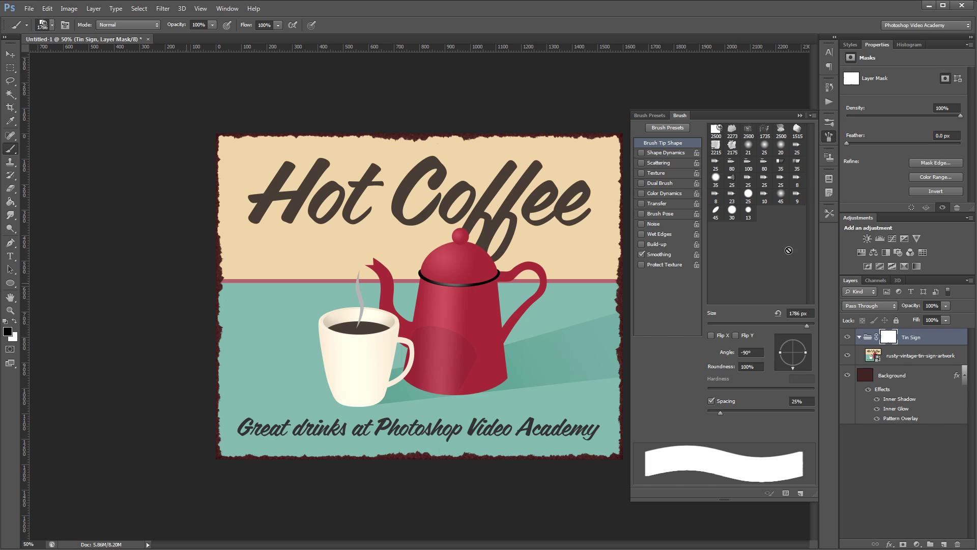
# Paint rust stains on the top-left corner with the 2273 watercolor brush at 700 px.
pyautogui.click(732, 130)
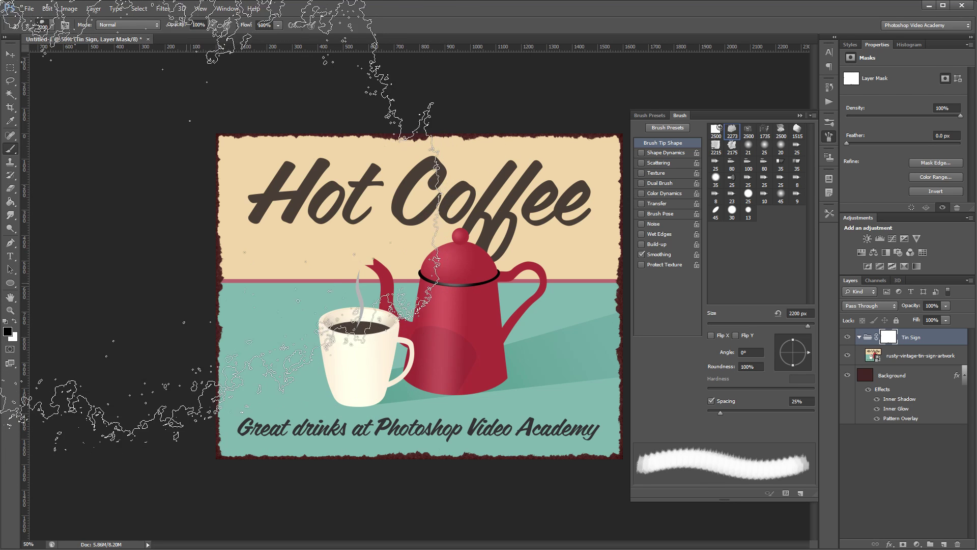
pyautogui.press('[')
pyautogui.press('[')
pyautogui.press('[')
pyautogui.press('[')
pyautogui.press('[')
pyautogui.press('[')
pyautogui.press('[')
pyautogui.press('[')
pyautogui.press('[')
pyautogui.press('[')
pyautogui.press('[')
pyautogui.press('[')
pyautogui.press('[')
pyautogui.press('[')
pyautogui.press('[')
pyautogui.press('[')
pyautogui.press('[')
pyautogui.press('[')
pyautogui.press('[')
pyautogui.click(226, 115)
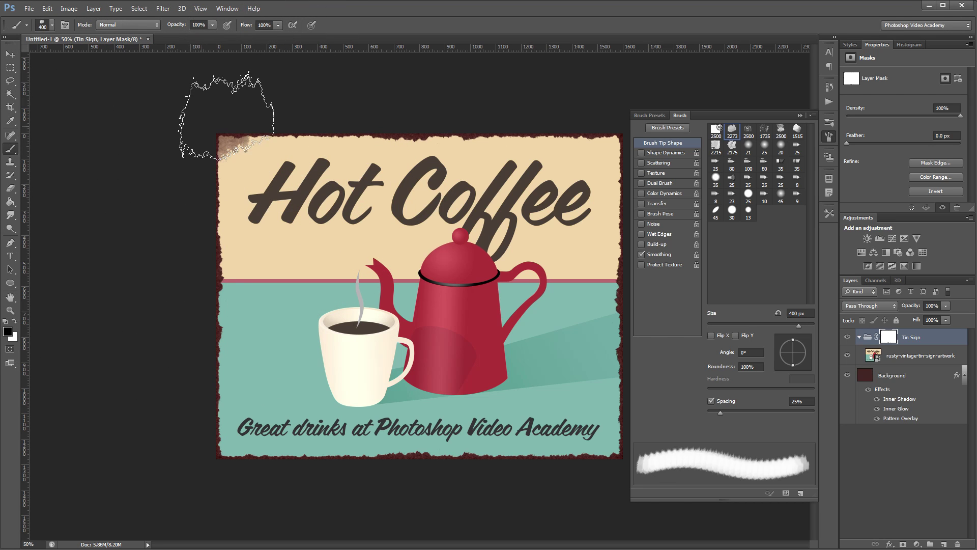
pyautogui.click(181, 160)
pyautogui.click(174, 179)
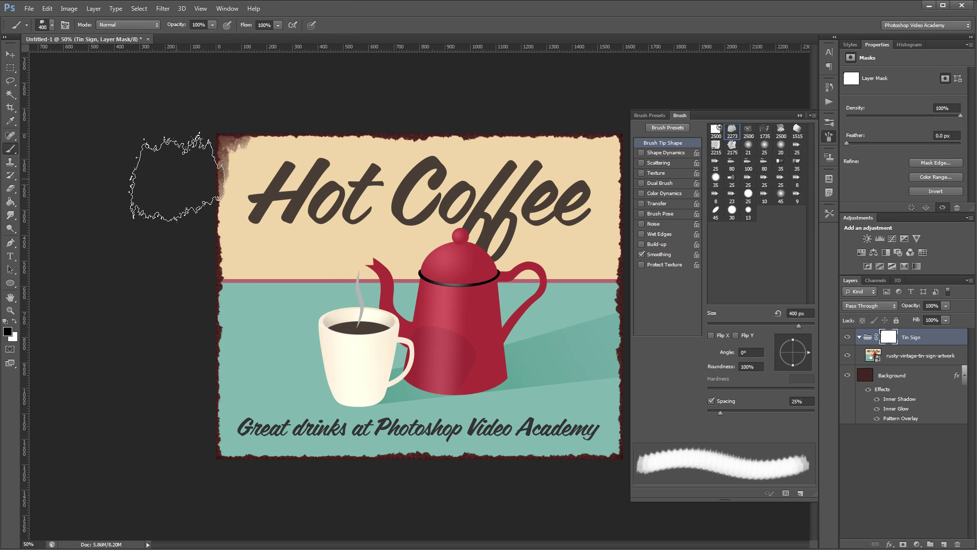
pyautogui.click(240, 108)
pyautogui.click(193, 126)
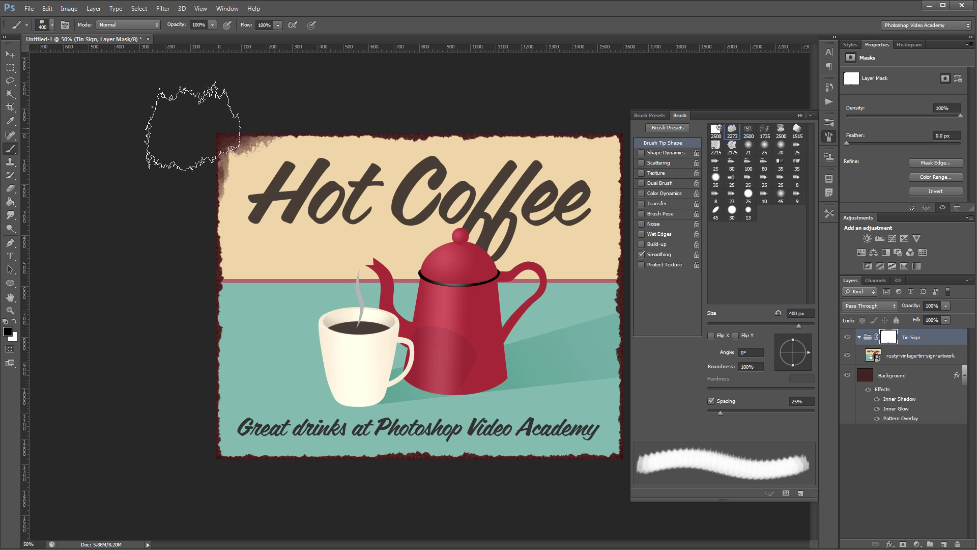
# Switch to a grunge rust brush tip and enlarge it to 1000 px.
pyautogui.press('.')
pyautogui.press('.')
pyautogui.press('.')
pyautogui.press('[')
pyautogui.press('[')
pyautogui.press('[')
pyautogui.press('[')
pyautogui.press('[')
pyautogui.press('[')
pyautogui.press('[')
pyautogui.press('[')
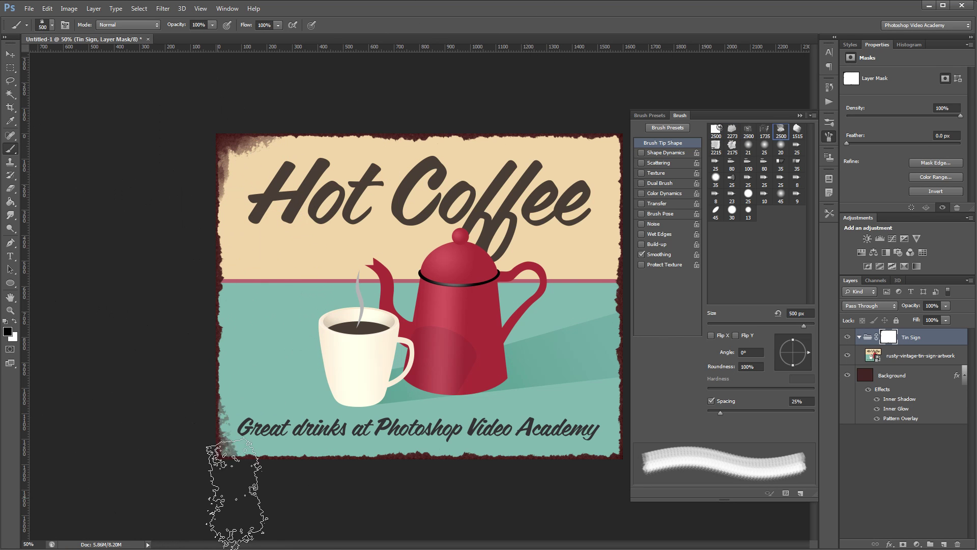
pyautogui.press('.')
pyautogui.press('[')
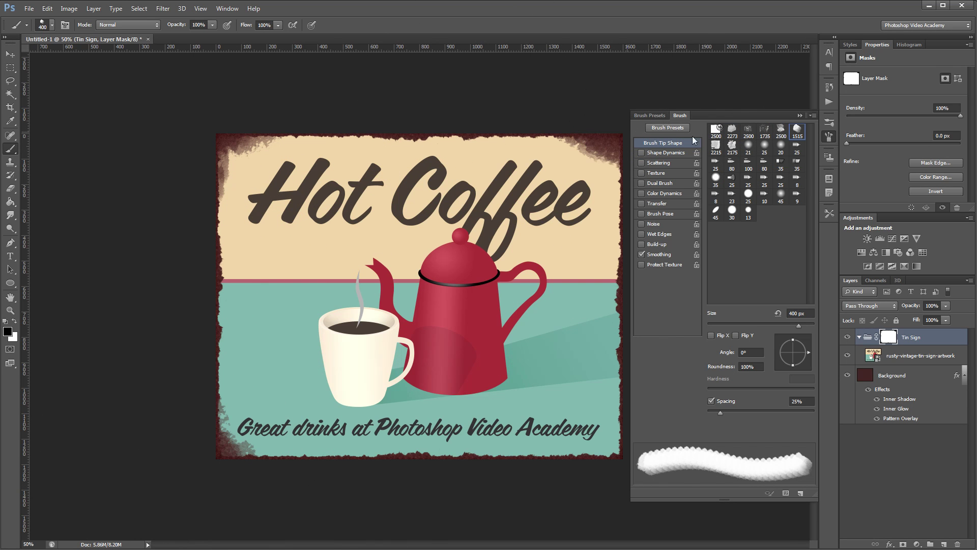
pyautogui.click(732, 146)
pyautogui.press(']')
pyautogui.press(']')
pyautogui.press(']')
pyautogui.press(']')
pyautogui.press(']')
pyautogui.press(']')
pyautogui.press('F5')
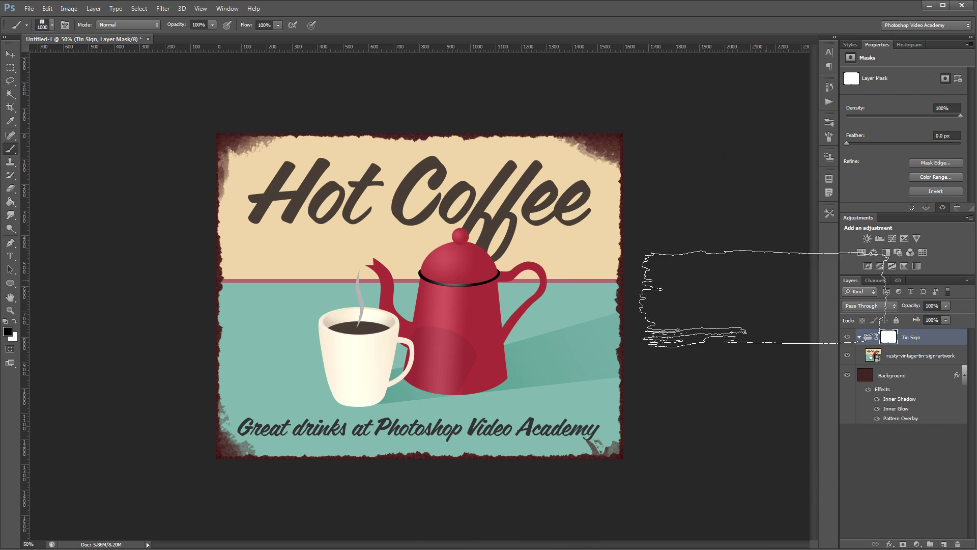
pyautogui.press('v')
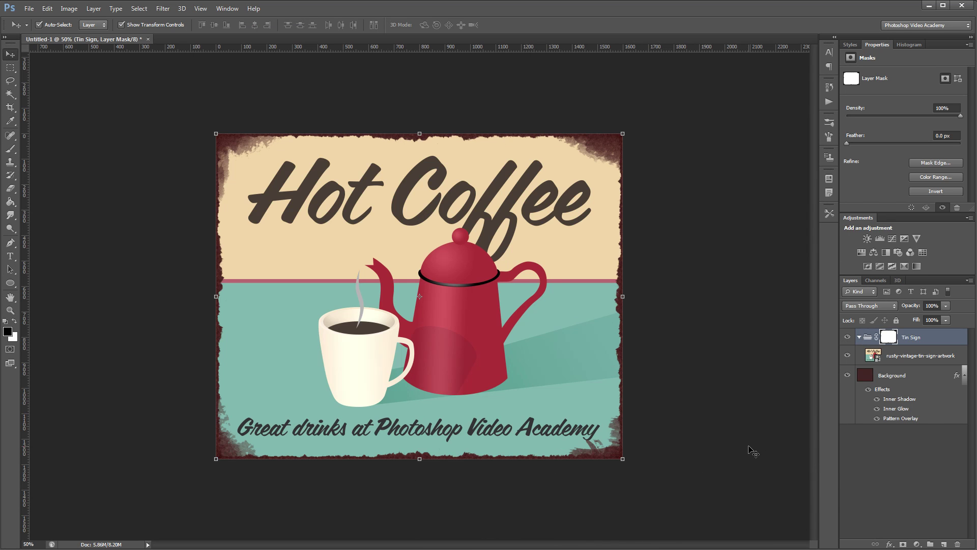
# Add a Solid Color fill layer with the tan colour #bd8440.
pyautogui.click(917, 544)
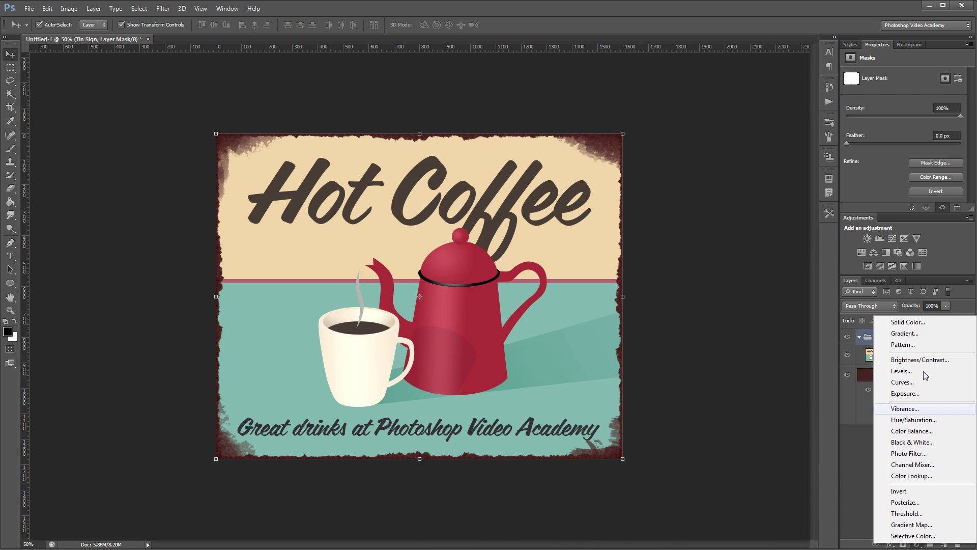
pyautogui.click(911, 322)
pyautogui.click(870, 231)
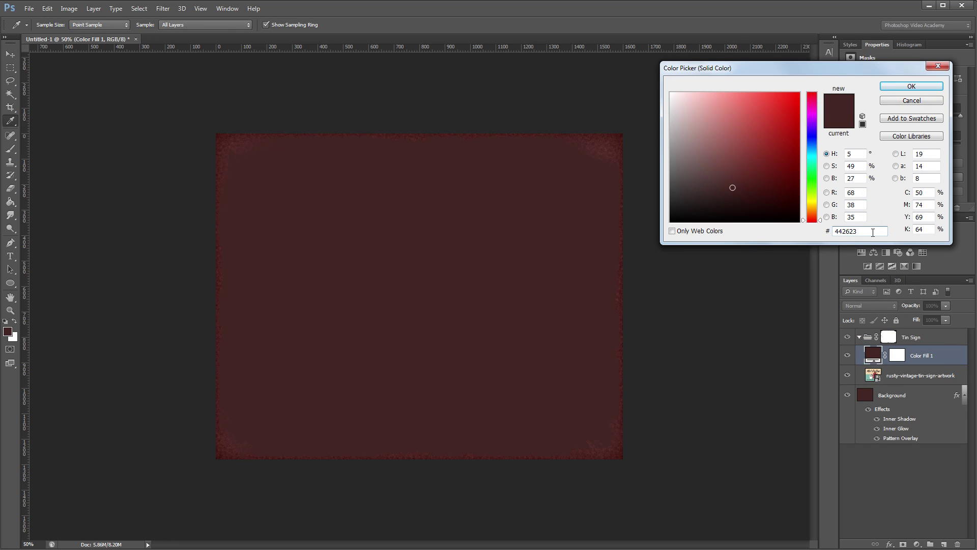
pyautogui.moveTo(875, 232); pyautogui.dragTo(824, 233)
pyautogui.write('bd')
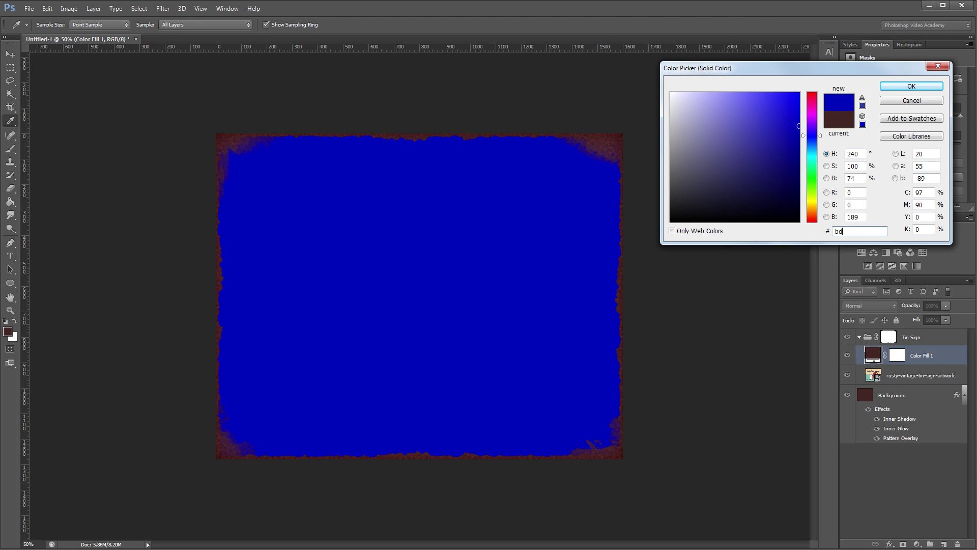
pyautogui.write('8440')
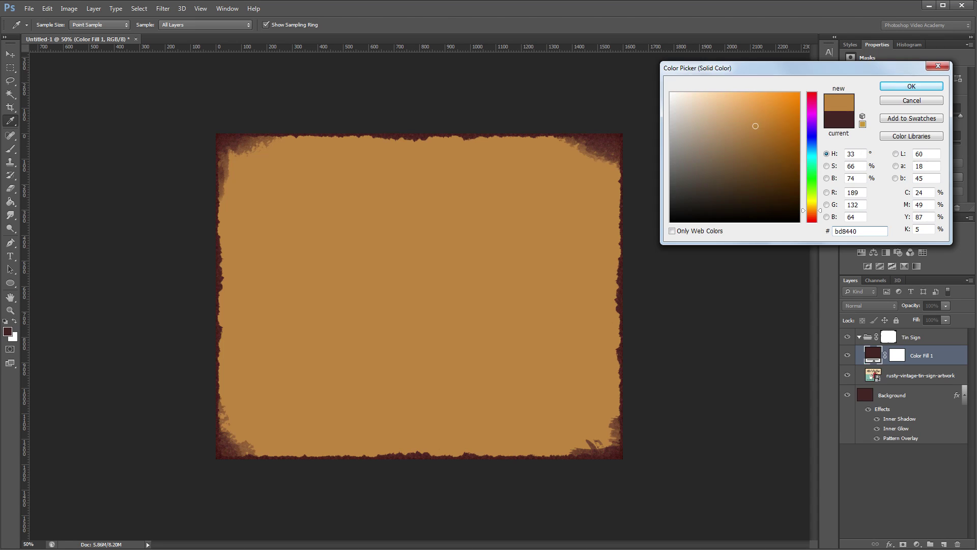
pyautogui.press('Return')
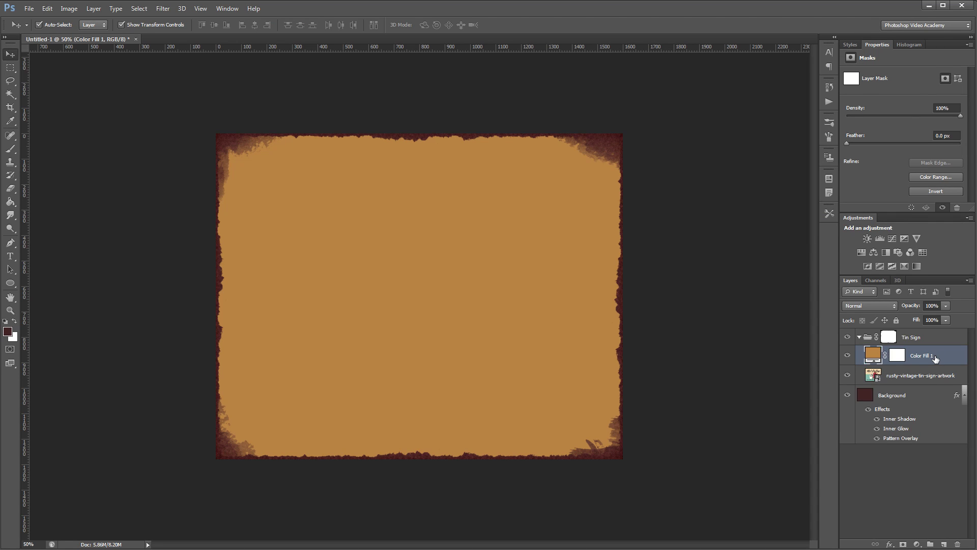
# Move Color Fill 1 to the top, blend it as Color at 20% opacity, and compare its visibility.
pyautogui.hotkey('ctrl', ']')
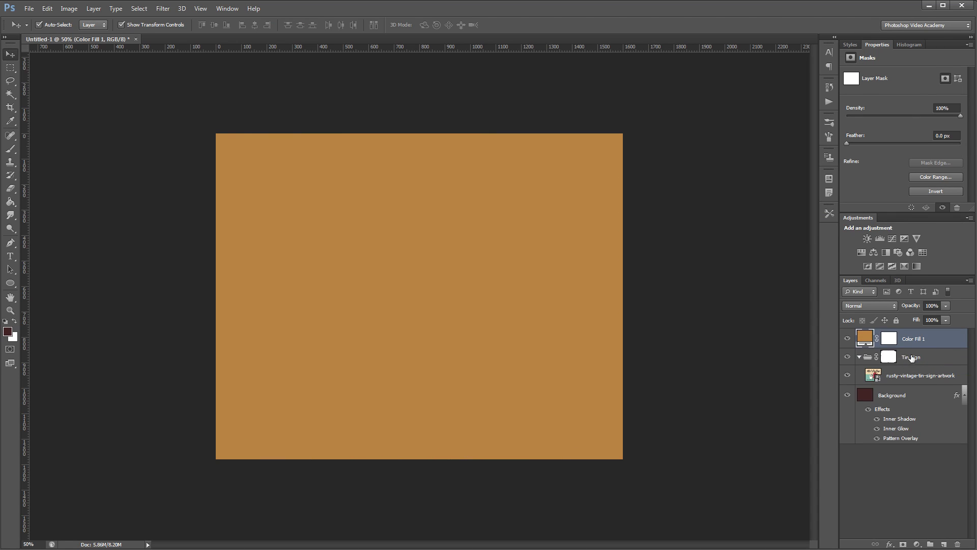
pyautogui.click(872, 306)
pyautogui.click(865, 535)
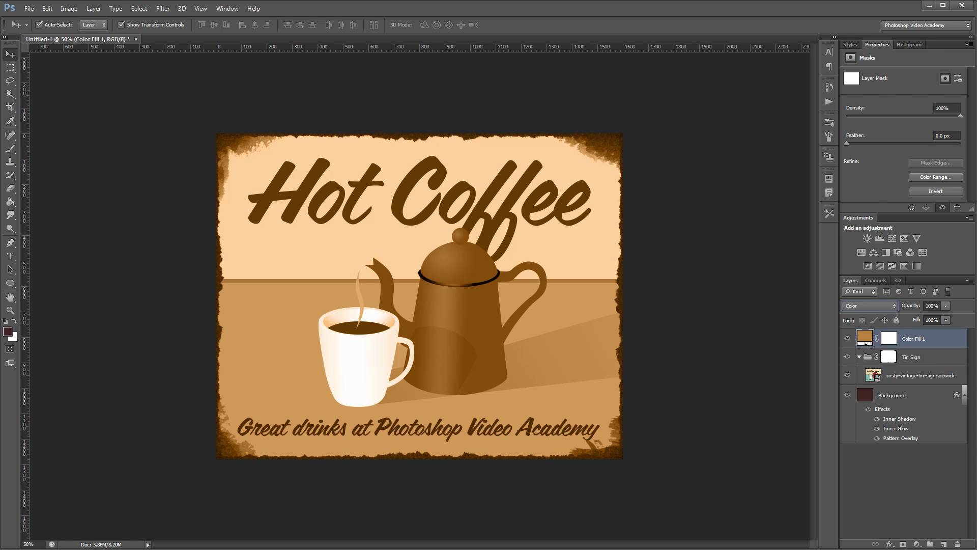
pyautogui.click(928, 306)
pyautogui.write('20')
pyautogui.click(847, 340)
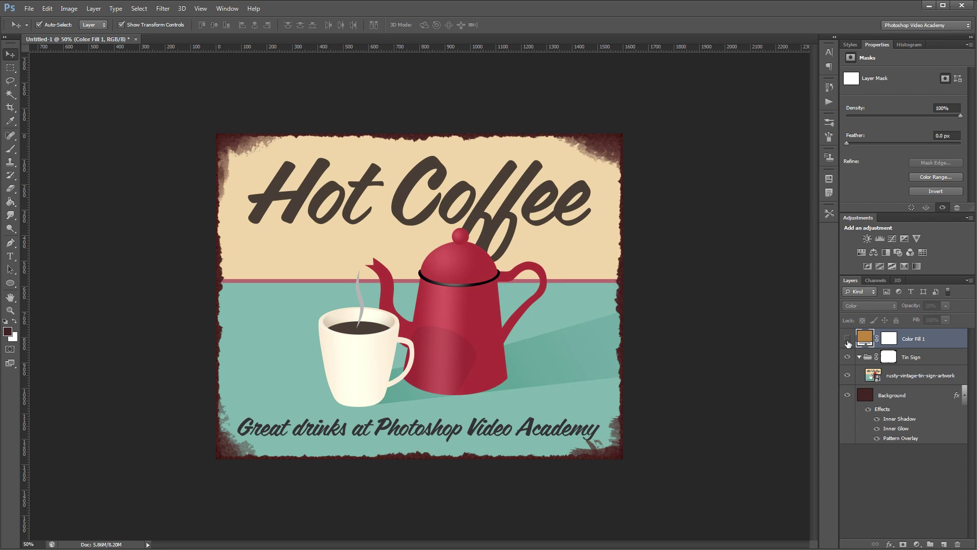
pyautogui.click(847, 339)
pyautogui.click(848, 339)
pyautogui.click(848, 340)
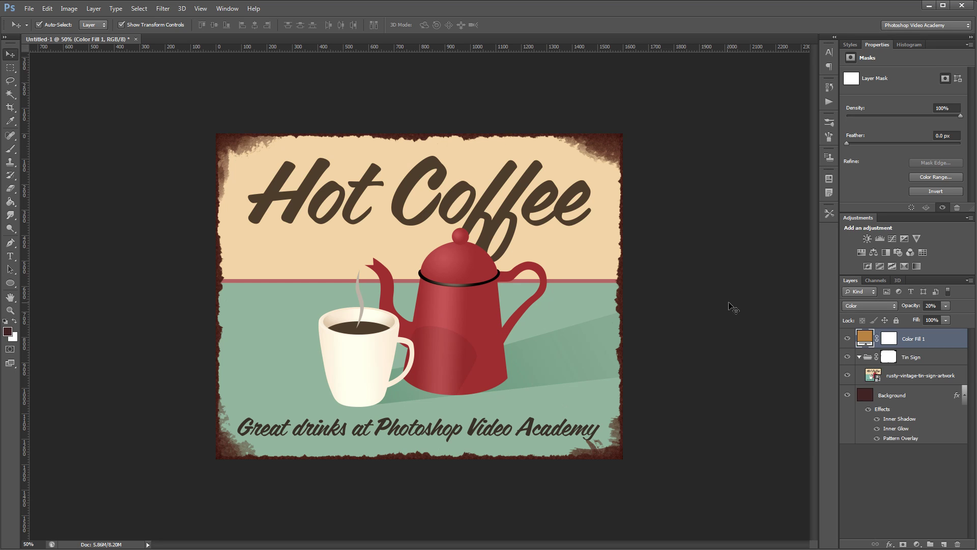
# Drag grunge-013.jpg into the document and scale it up to cover the whole sign.
pyautogui.hotkey('alt', 'Tab')
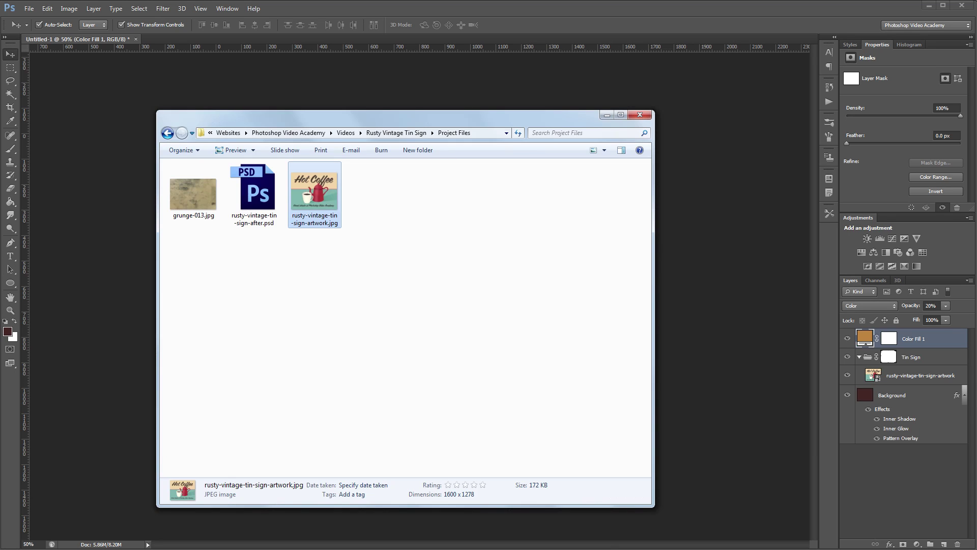
pyautogui.moveTo(202, 194); pyautogui.dragTo(131, 283)
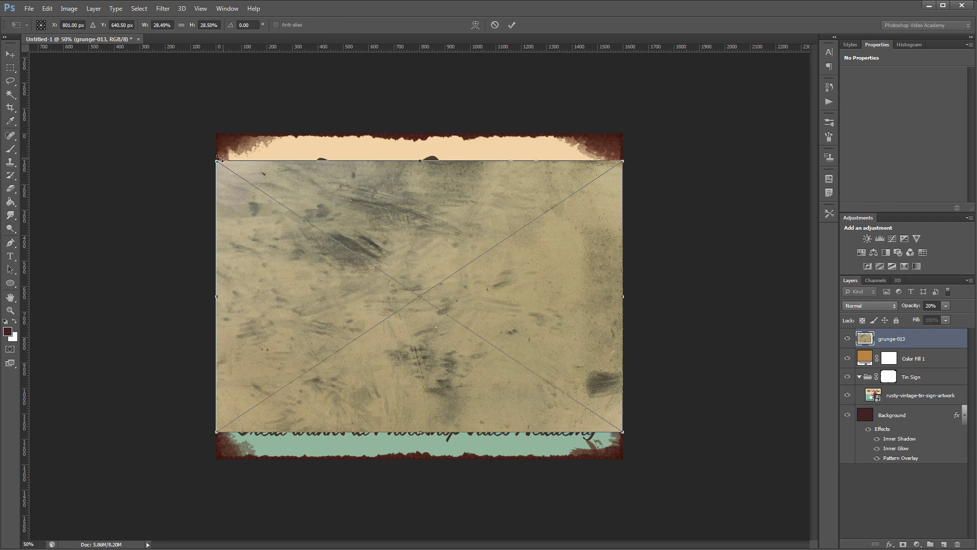
pyautogui.moveTo(213, 160); pyautogui.dragTo(170, 128)
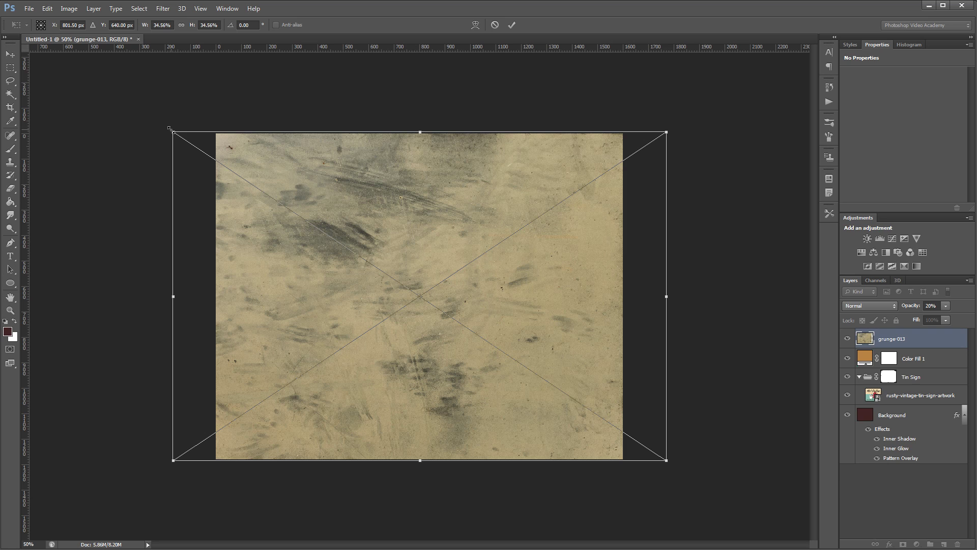
pyautogui.press('Return')
# Add a Black & White adjustment layer clipped to grunge-013.
pyautogui.hotkey('ctrl', '+')
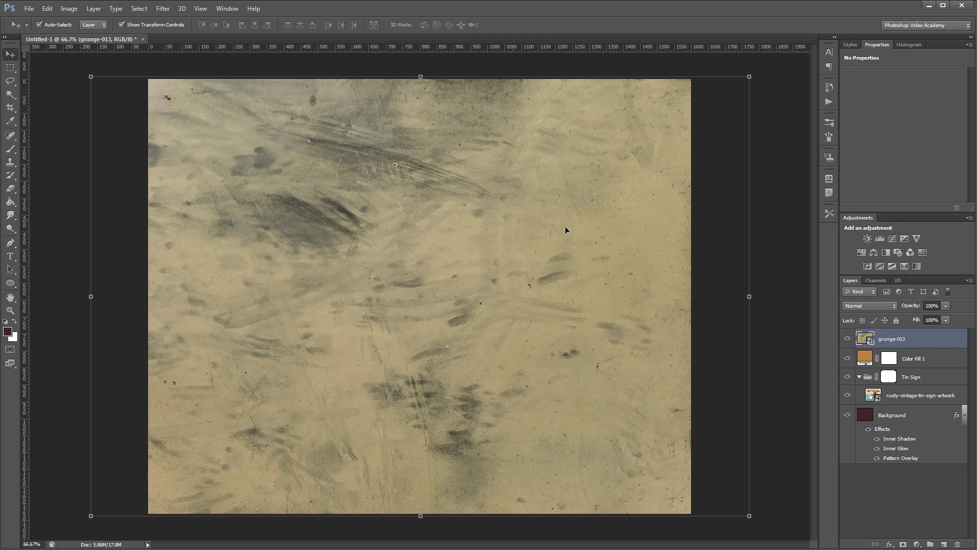
pyautogui.click(887, 252)
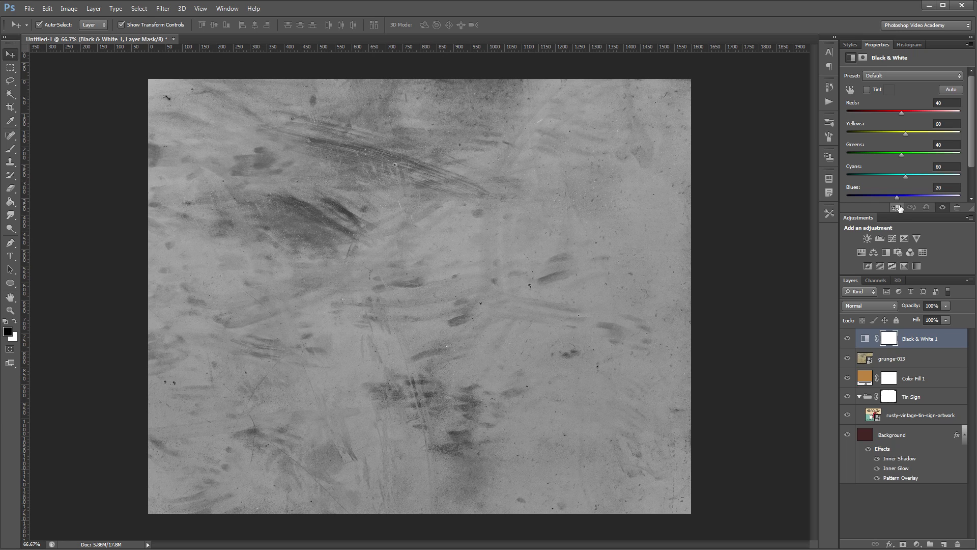
pyautogui.click(897, 207)
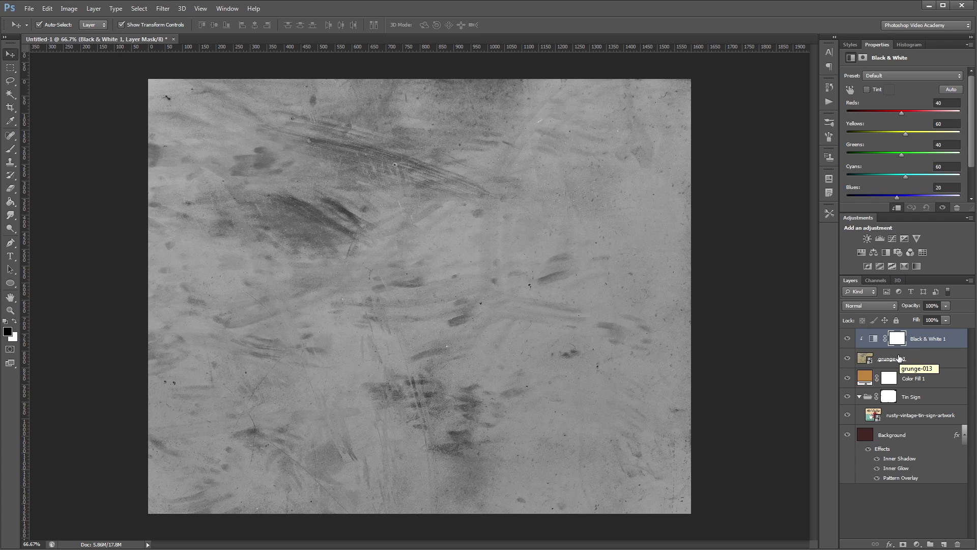
# Set grunge-013 to Overlay blending and compare the sign with and without the texture.
pyautogui.click(900, 359)
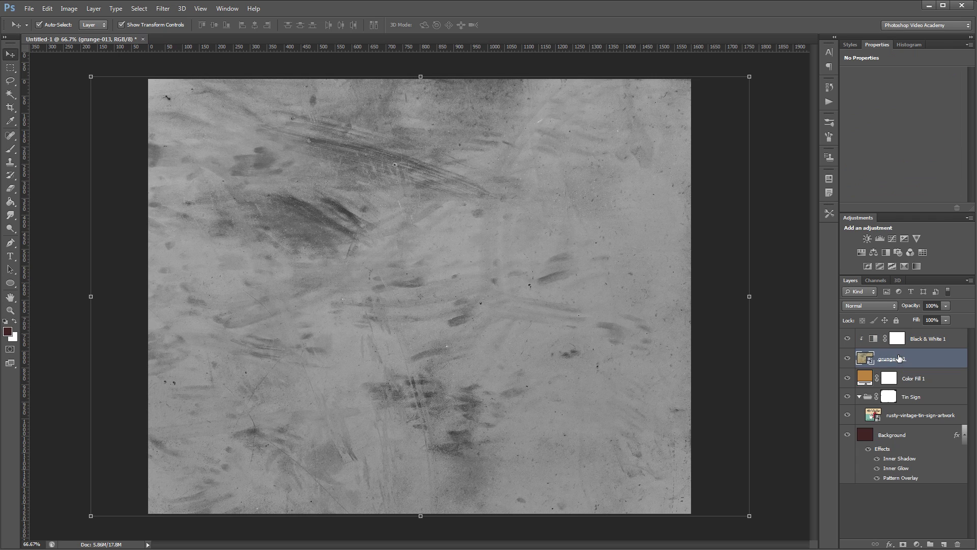
pyautogui.click(859, 304)
pyautogui.click(875, 439)
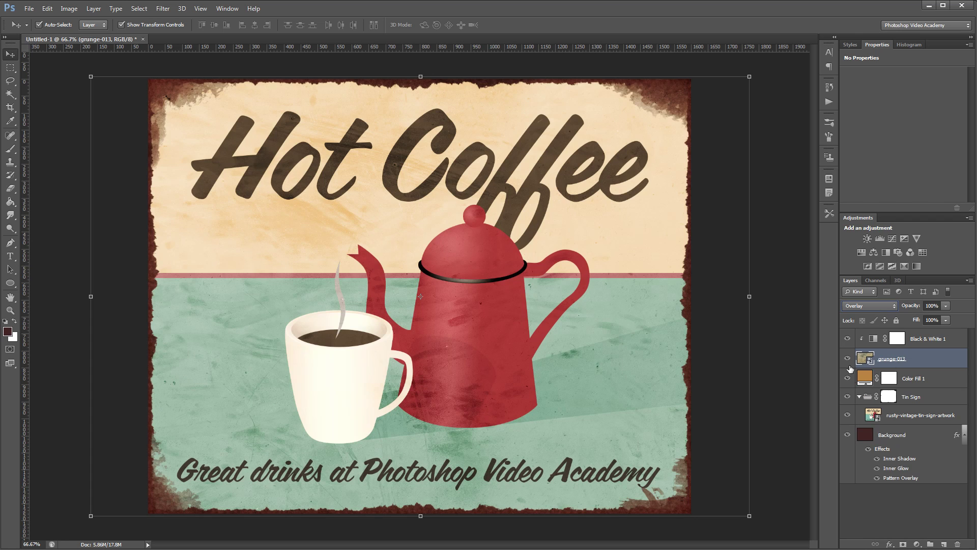
pyautogui.click(847, 362)
pyautogui.click(847, 359)
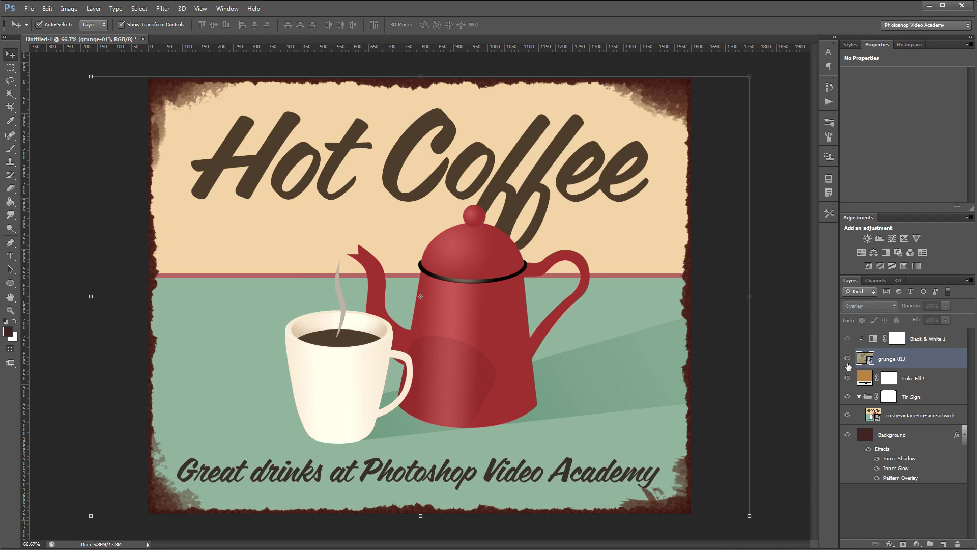
pyautogui.click(848, 361)
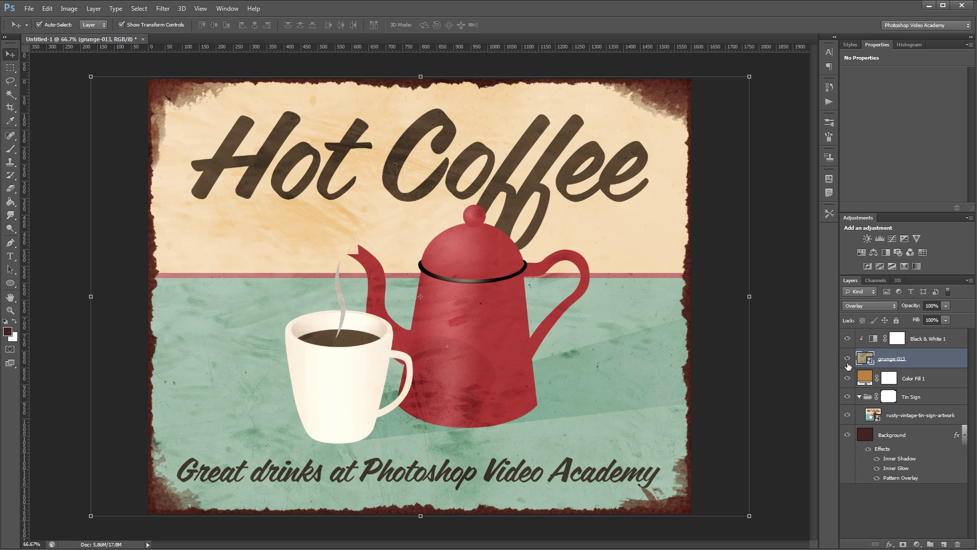
# Create a group named Rounded Corners and move layers Black & White 1 through Background into it.
pyautogui.click(931, 544)
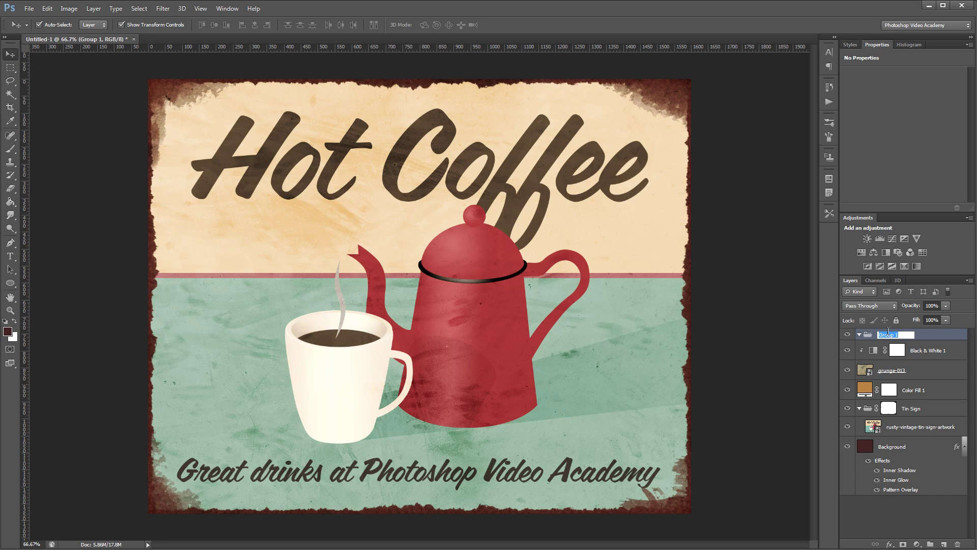
pyautogui.write('Rounded Corners')
pyautogui.press('Return')
pyautogui.click(917, 353)
pyautogui.keyDown('shift'); pyautogui.click(913, 447); pyautogui.keyUp('shift')
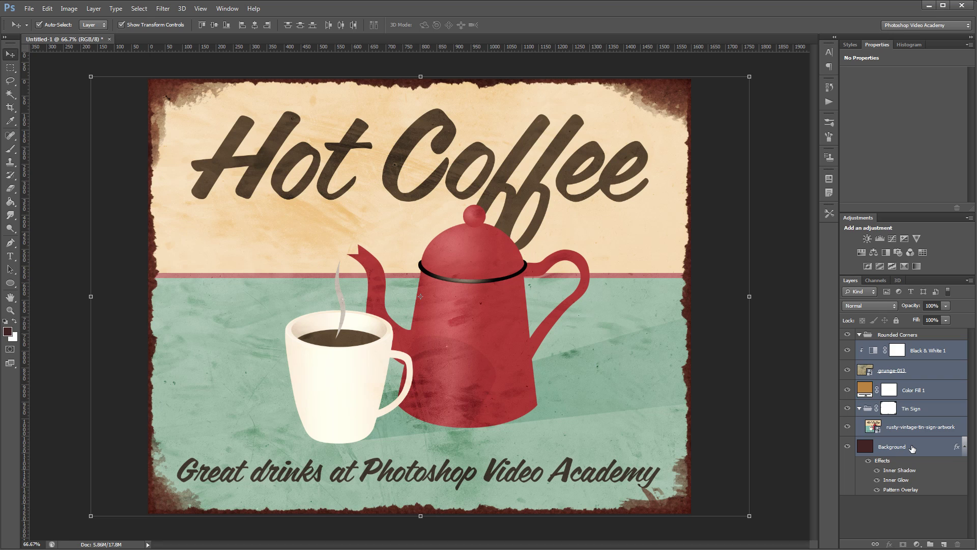
pyautogui.moveTo(913, 448); pyautogui.dragTo(865, 334)
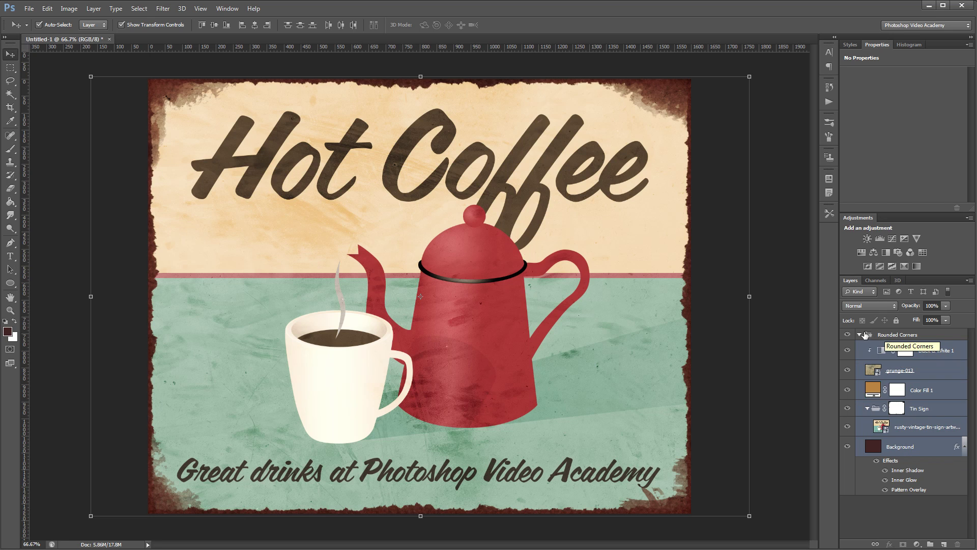
pyautogui.click(860, 335)
pyautogui.click(860, 335)
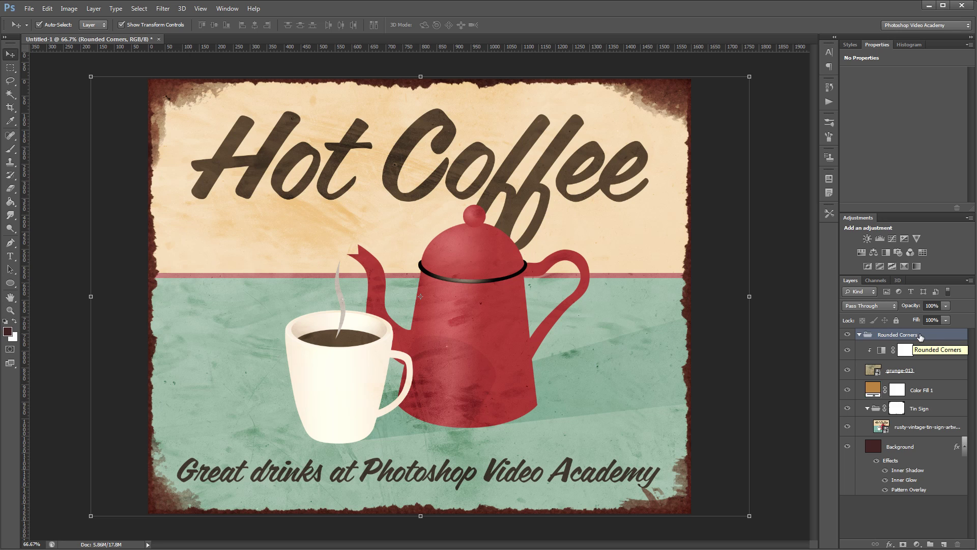
# Add a Reveal All vector mask to the Rounded Corners group.
pyautogui.click(94, 8)
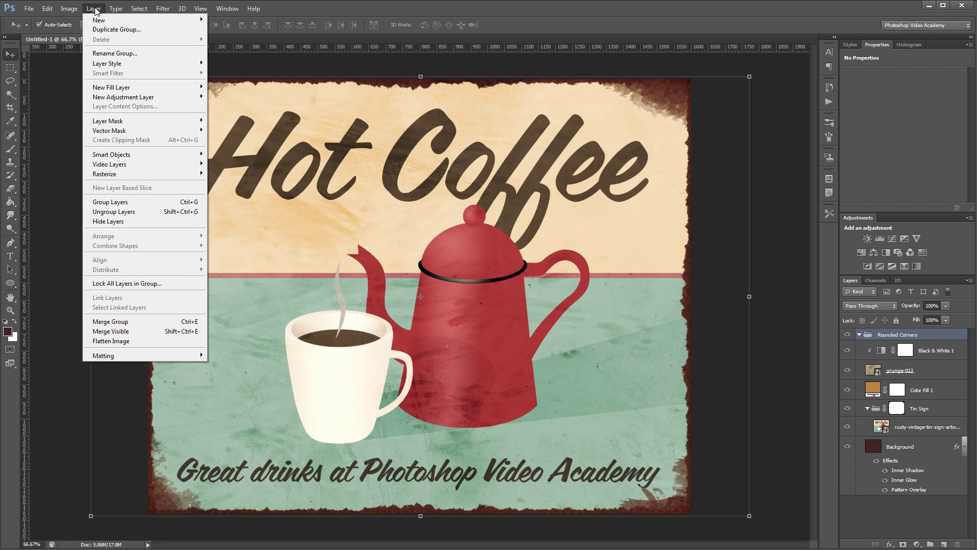
pyautogui.moveTo(132, 131)
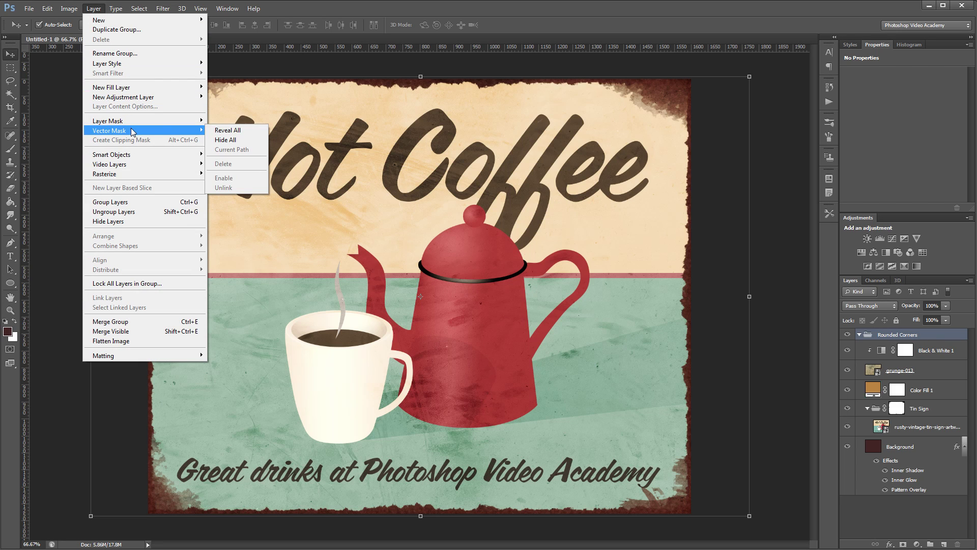
pyautogui.click(234, 133)
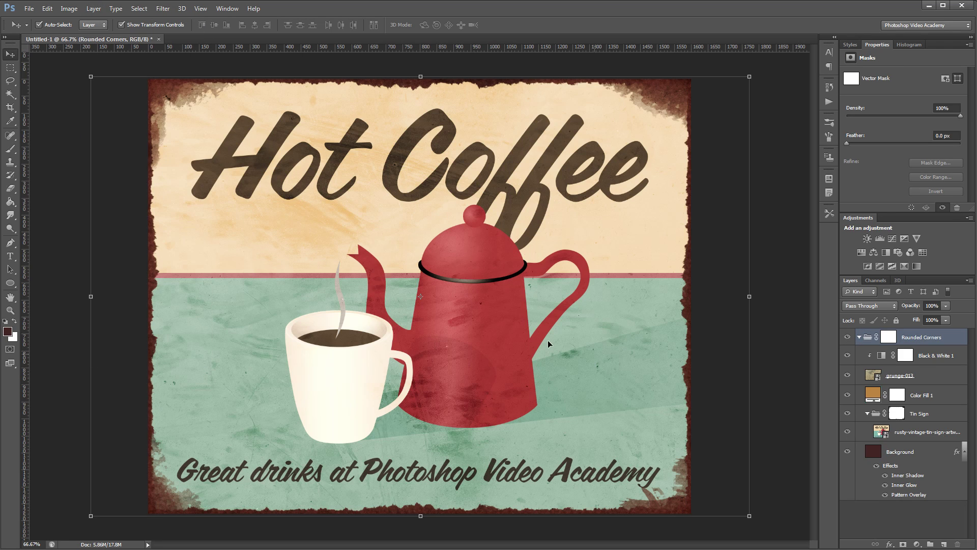
# Draw a 1600 × 1280 px, 25 px-radius rounded rectangle path in the group's vector mask.
pyautogui.click(9, 288)
pyautogui.click(54, 293)
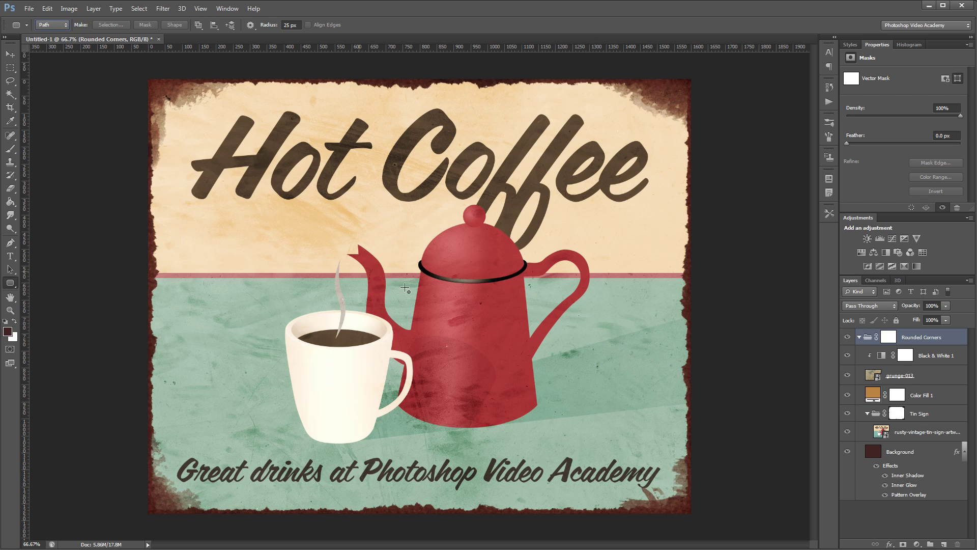
pyautogui.click(888, 338)
pyautogui.click(347, 261)
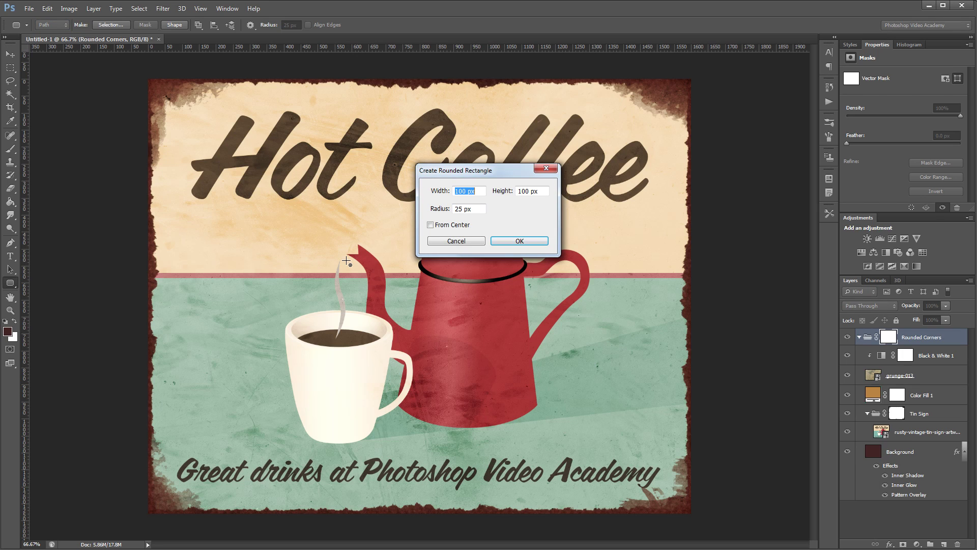
pyautogui.write('1600')
pyautogui.press('Tab')
pyautogui.write('1280')
pyautogui.press('Tab')
pyautogui.click(518, 240)
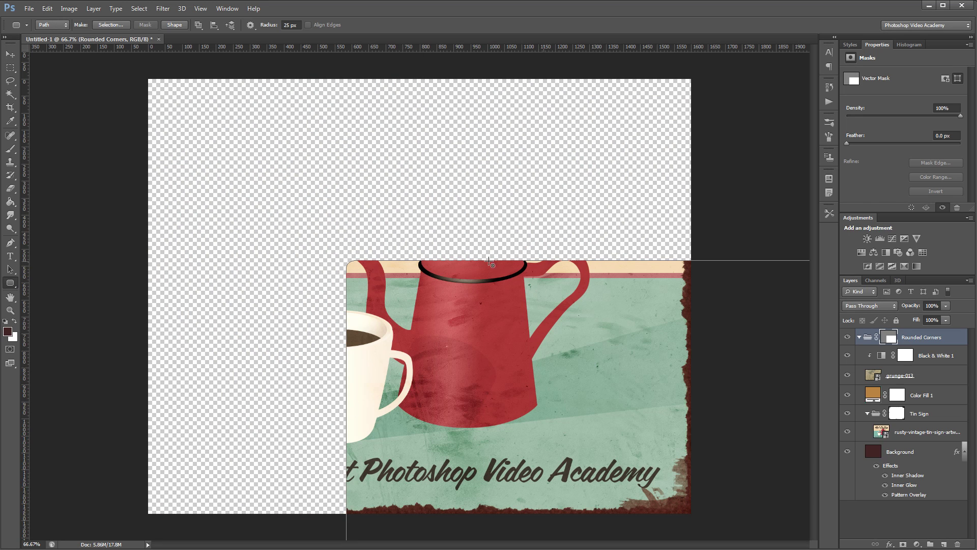
# Align the rounded rectangle with the sign's top-left corner, then deselect the group.
pyautogui.click(10, 272)
pyautogui.click(63, 269)
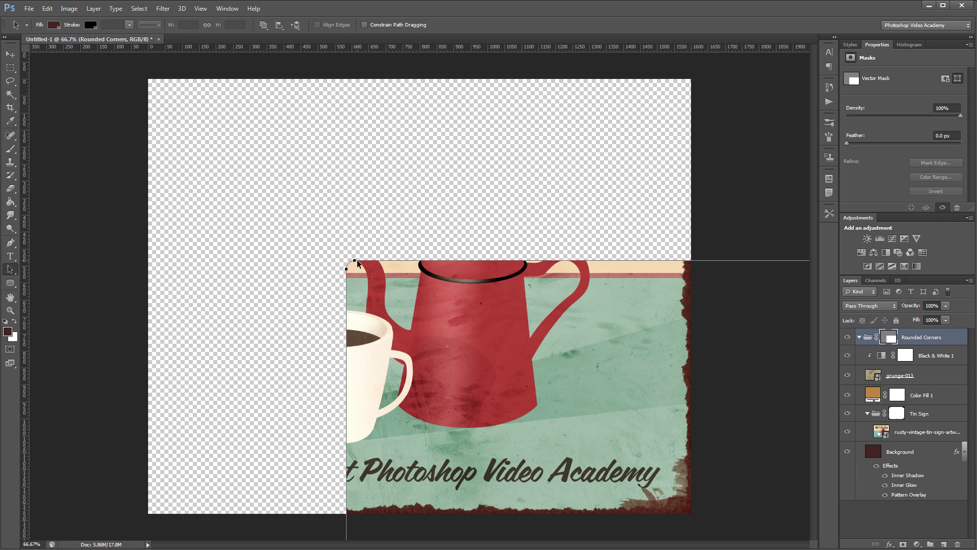
pyautogui.moveTo(356, 259); pyautogui.dragTo(161, 78)
pyautogui.press('v')
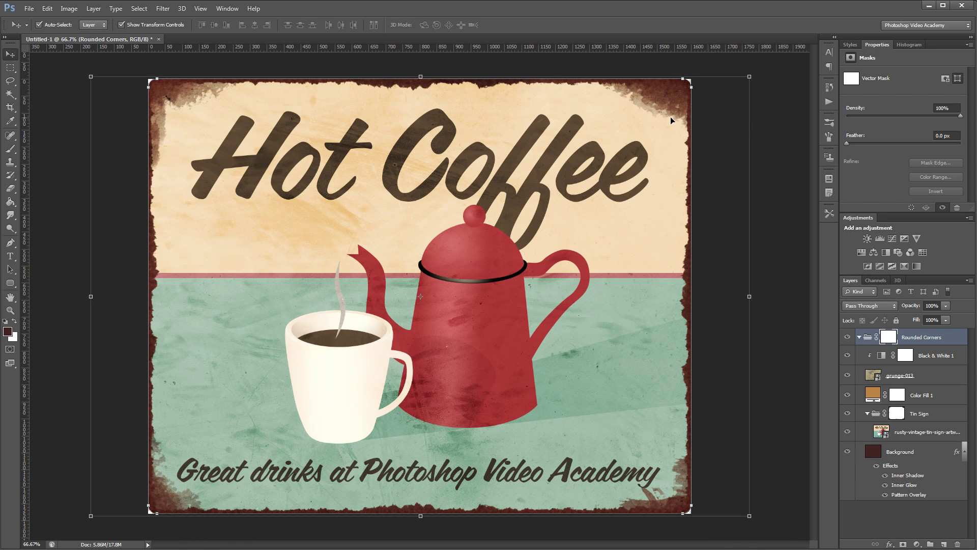
pyautogui.click(780, 137)
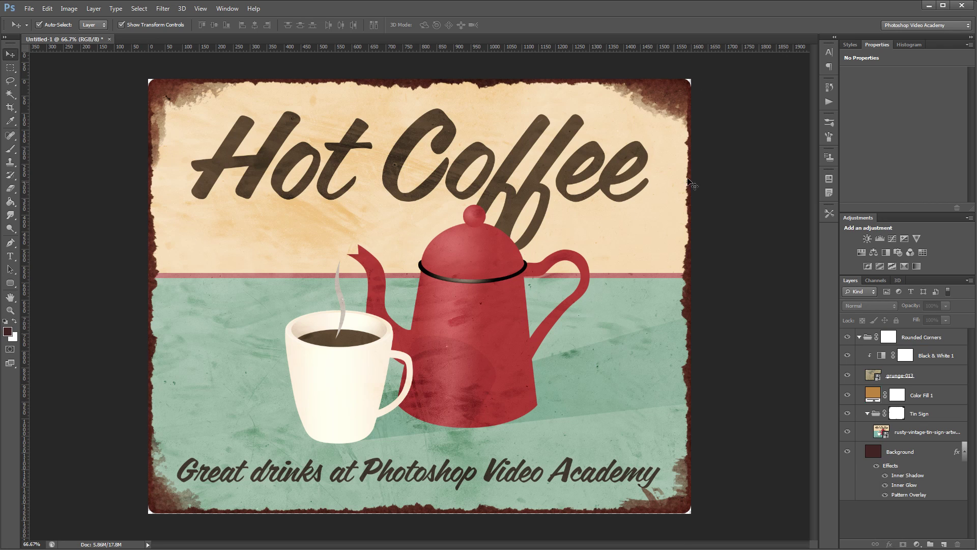
# Create a 25 × 25 px circle that subtracts from the Rounded Corners vector mask.
pyautogui.moveTo(11, 283); pyautogui.dragTo(55, 304)
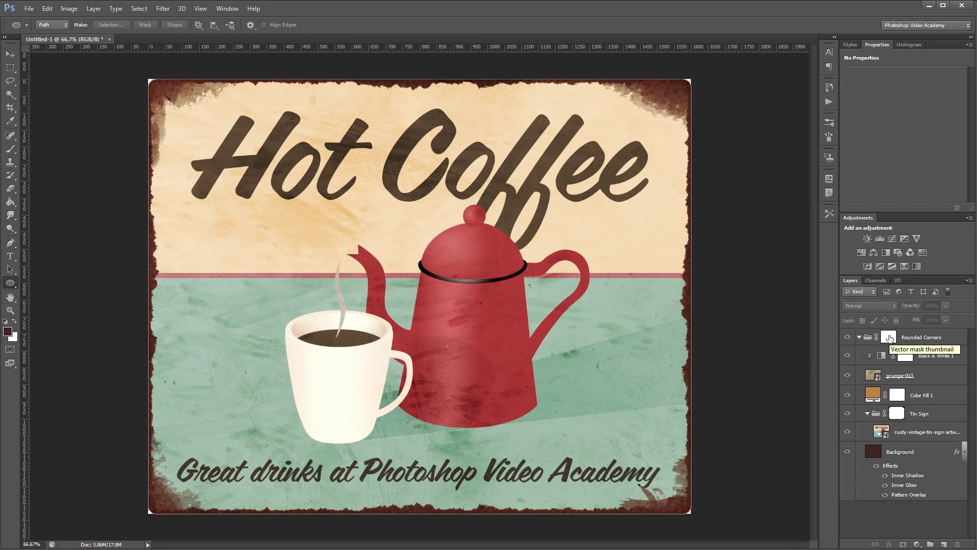
pyautogui.click(890, 338)
pyautogui.click(55, 28)
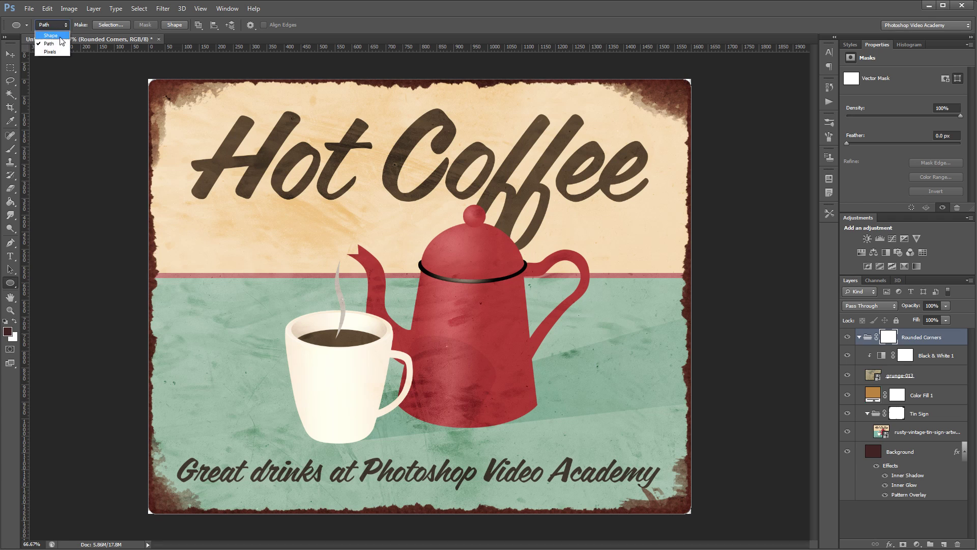
pyautogui.click(51, 38)
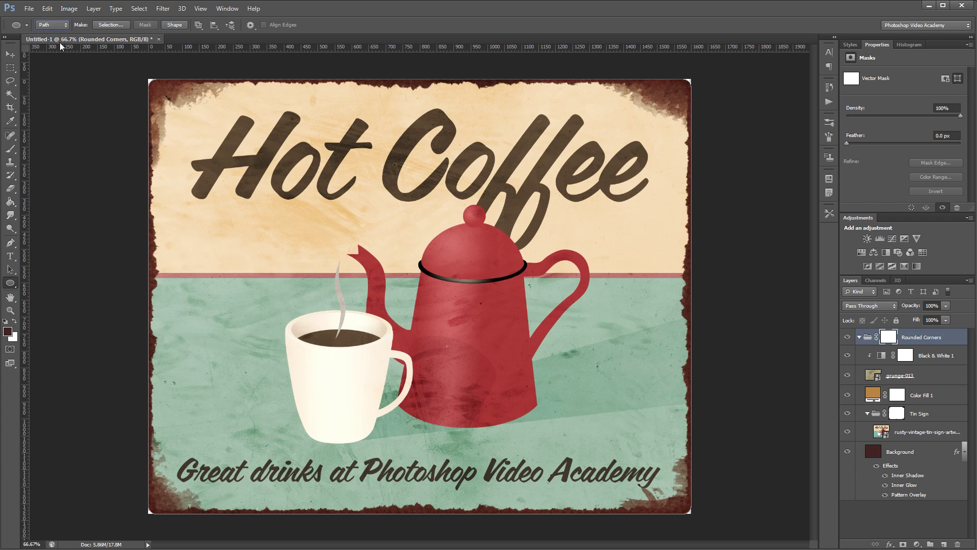
pyautogui.click(198, 25)
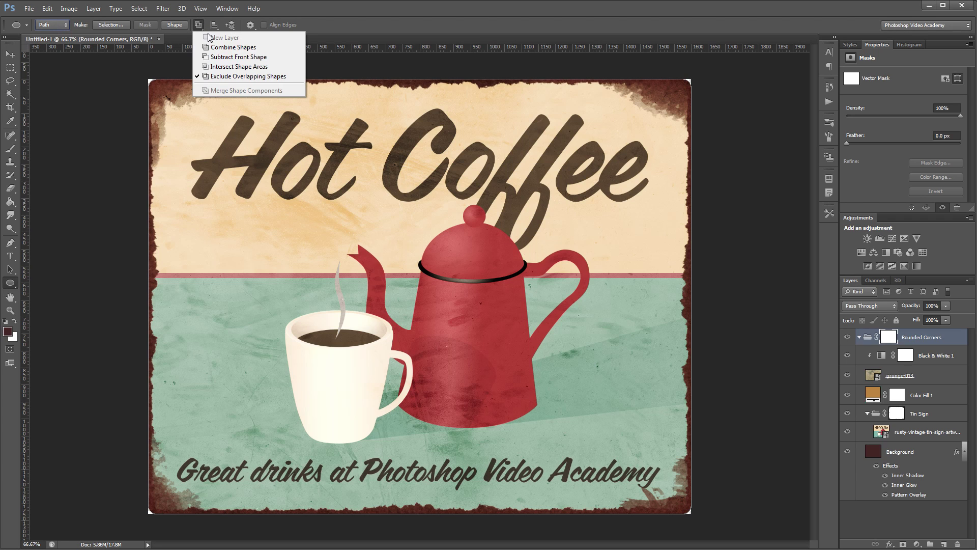
pyautogui.click(229, 60)
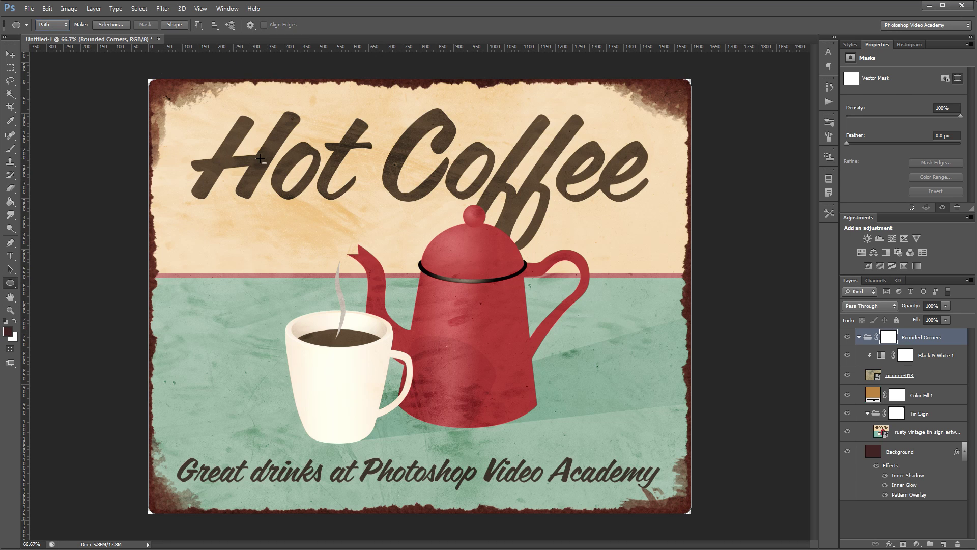
pyautogui.click(260, 159)
pyautogui.press('Tab')
pyautogui.write('25')
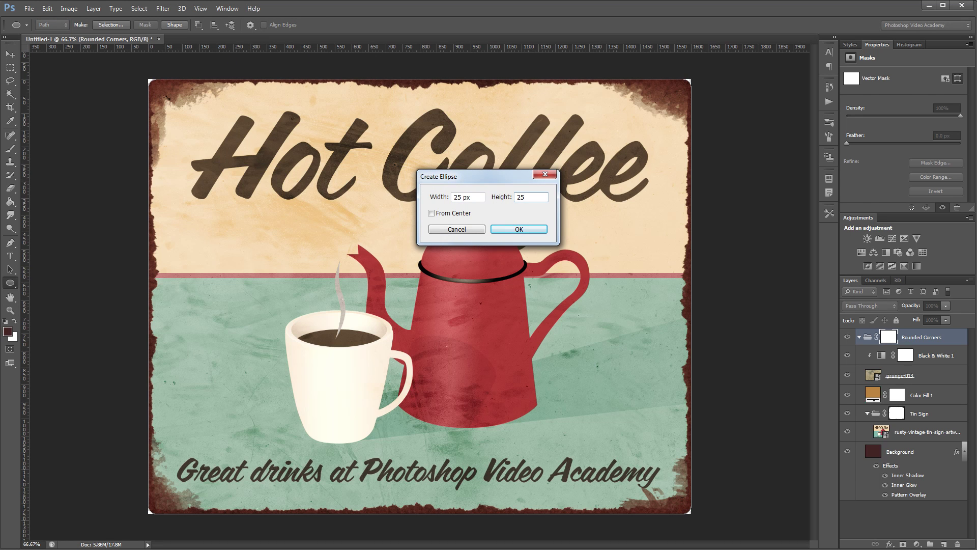
pyautogui.press('Return')
# Move the circle hole into the top-left corner and duplicate it further along the top edge.
pyautogui.scroll(5, 254, 150)
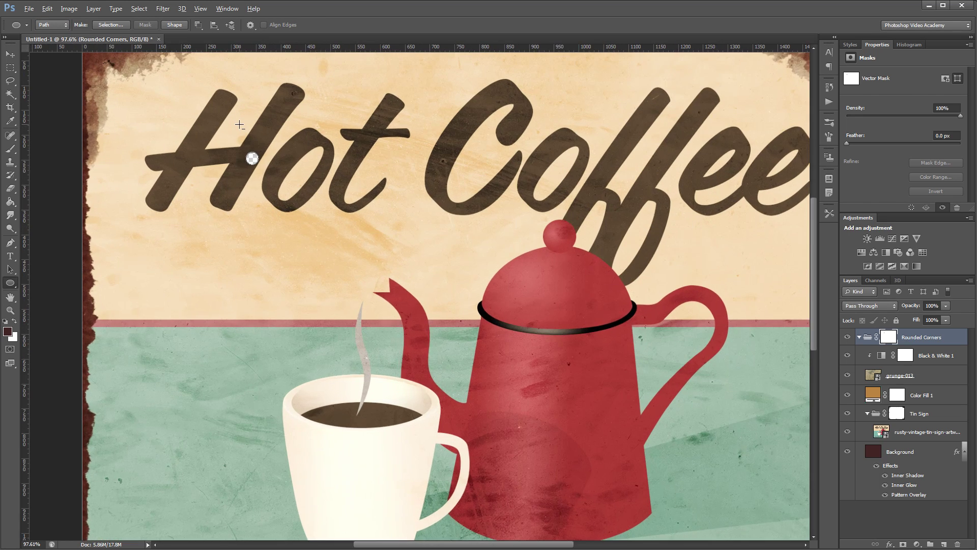
pyautogui.moveTo(269, 182); pyautogui.dragTo(472, 358)
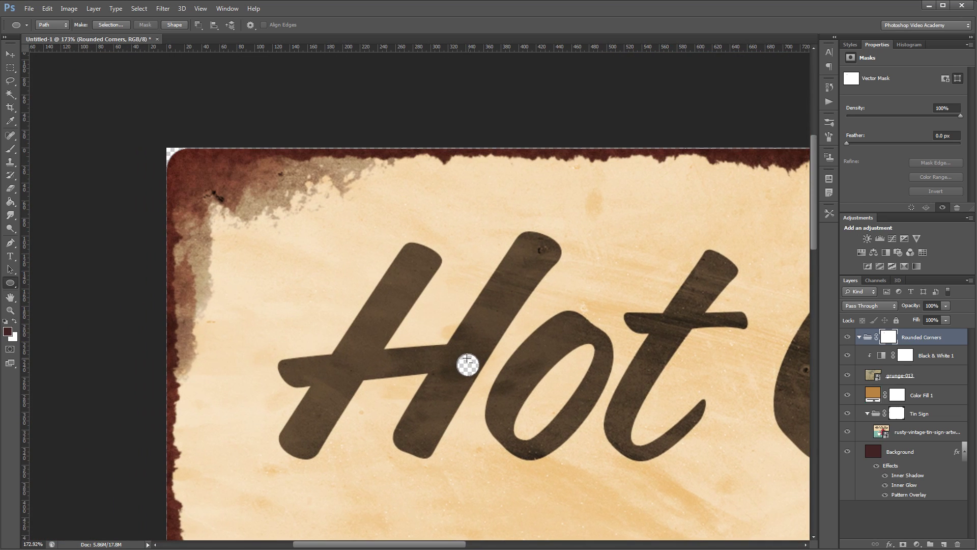
pyautogui.moveTo(10, 269); pyautogui.dragTo(43, 270)
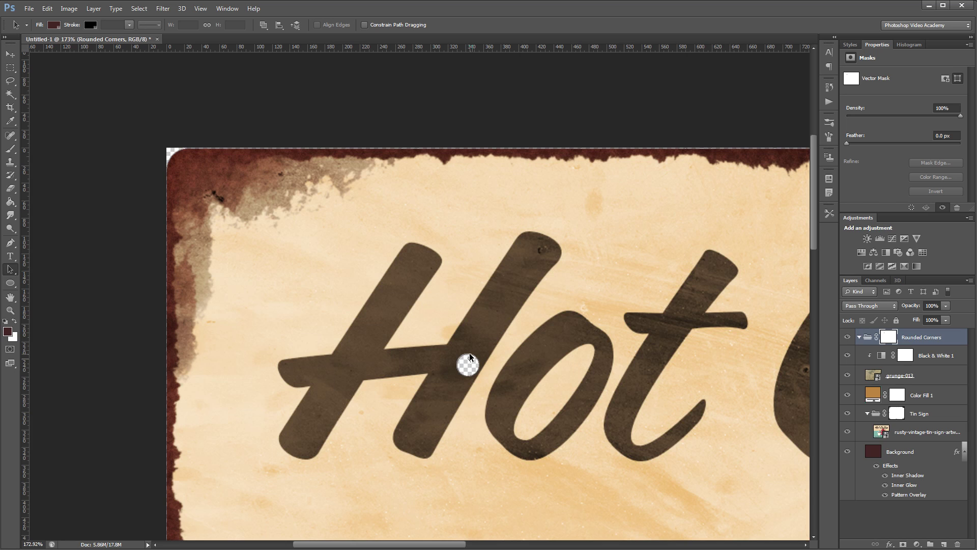
pyautogui.moveTo(469, 356); pyautogui.dragTo(197, 170)
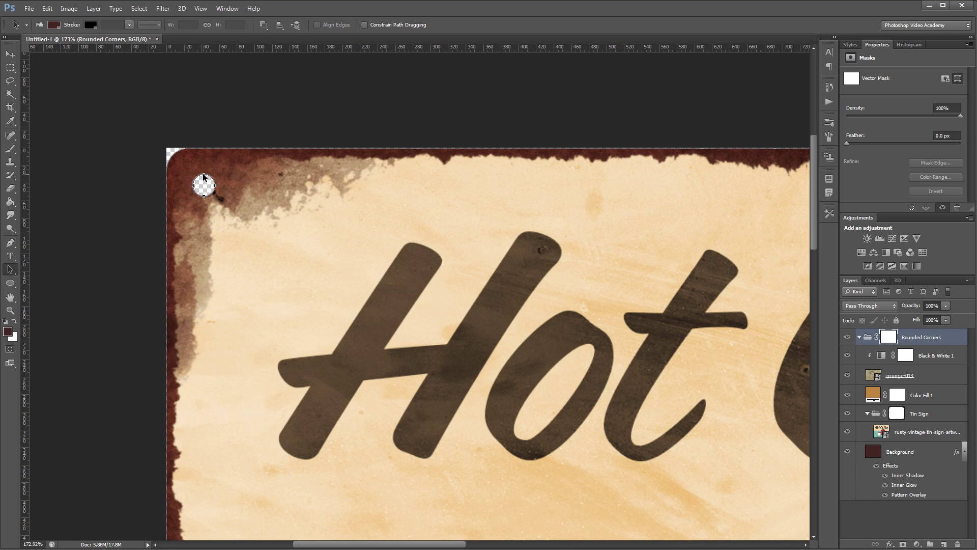
pyautogui.moveTo(203, 177); pyautogui.dragTo(625, 177)
# Position the copied hole top-right, then copy both top holes to the bottom corners, inset slightly.
pyautogui.hotkey('ctrl', '-')
pyautogui.hotkey('ctrl', '-')
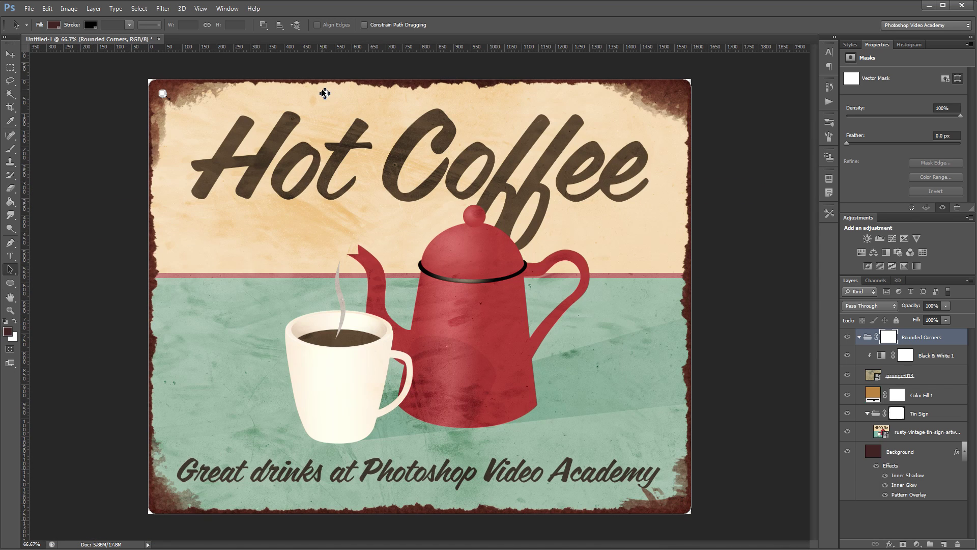
pyautogui.moveTo(325, 93); pyautogui.dragTo(687, 93)
pyautogui.hotkey('shift', 'Left')
pyautogui.hotkey('shift', 'Left')
pyautogui.hotkey('shift', 'Left')
pyautogui.moveTo(163, 93); pyautogui.dragTo(166, 508)
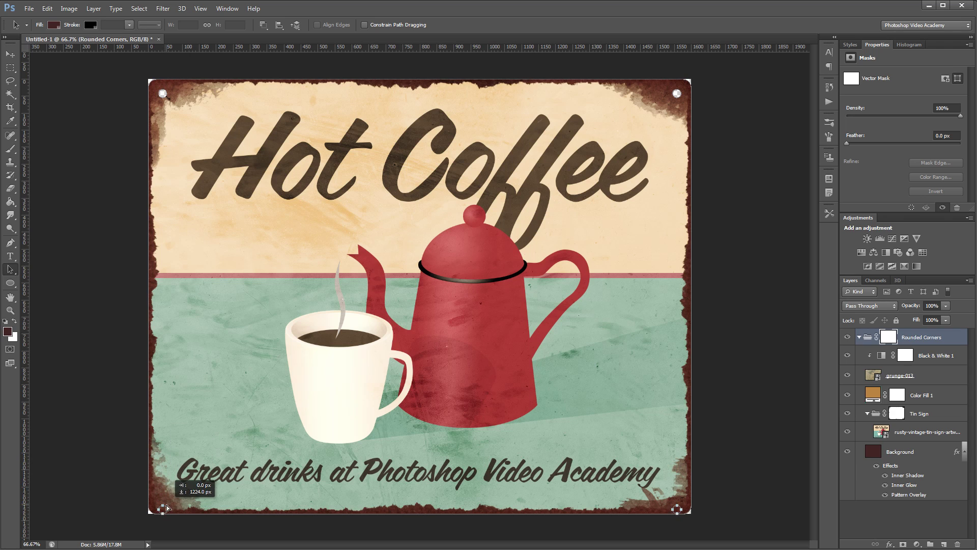
pyautogui.hotkey('shift', 'Up')
pyautogui.hotkey('shift', 'Up')
pyautogui.hotkey('shift', 'Up')
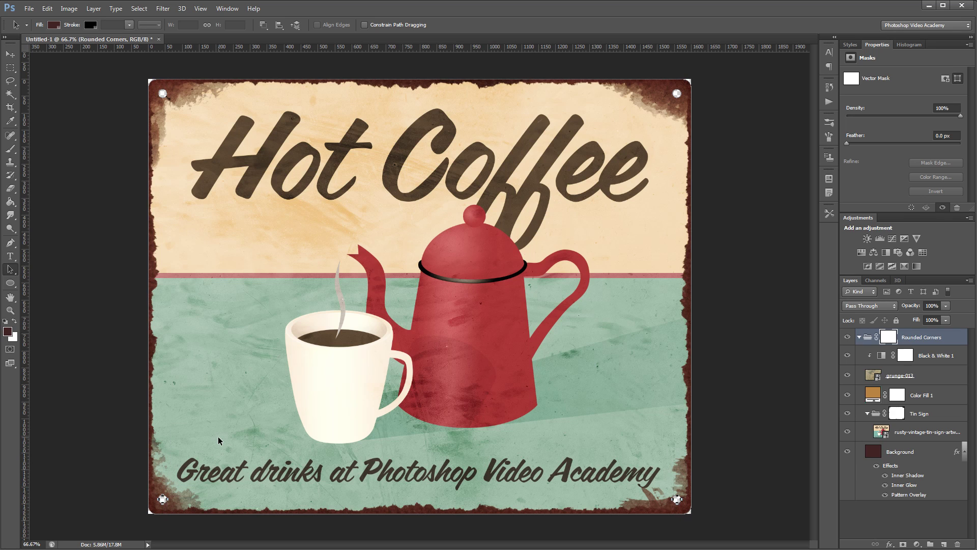
pyautogui.press('v')
pyautogui.click(118, 293)
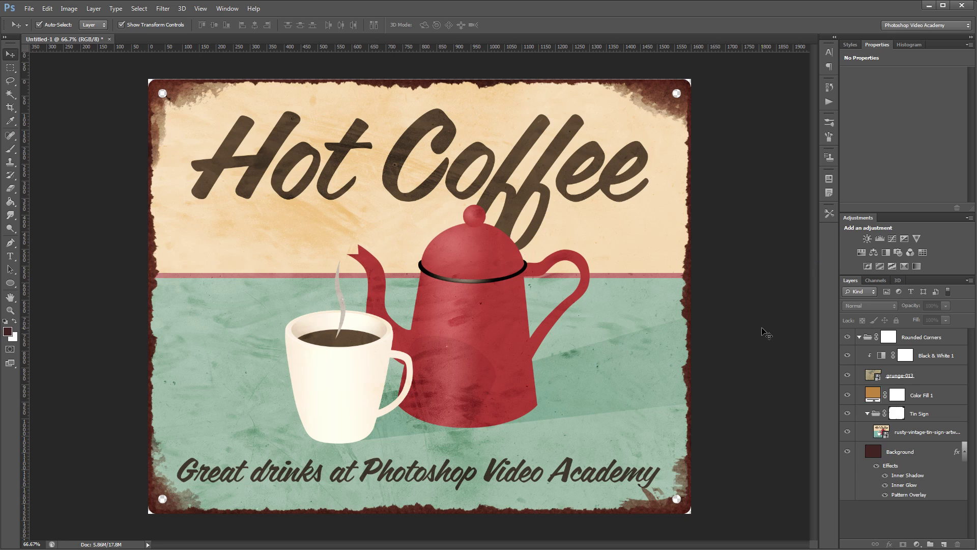
# Give Rounded Corners a 2 px Bevel & Emboss with Color Dodge highlights at 65%, keeping Linear Burn shadows.
pyautogui.doubleClick(946, 337)
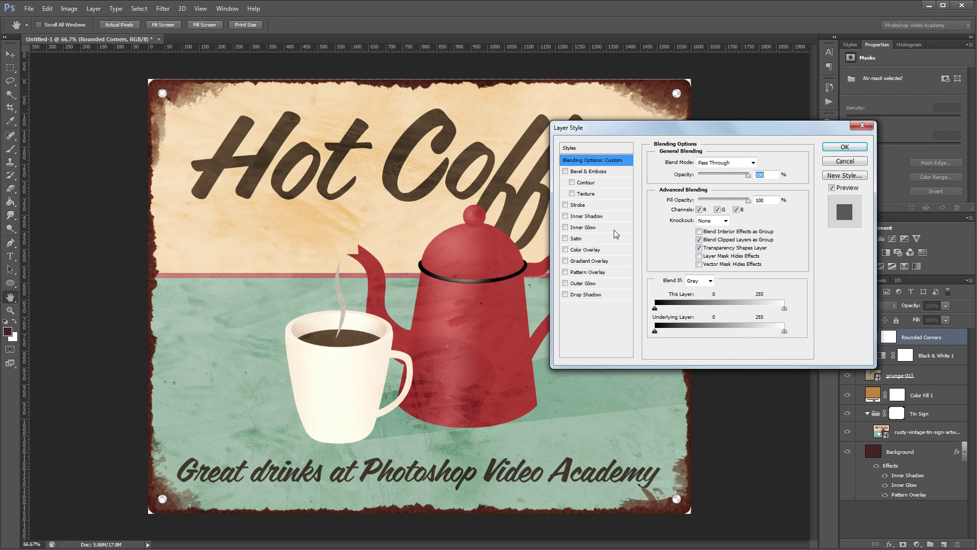
pyautogui.click(566, 172)
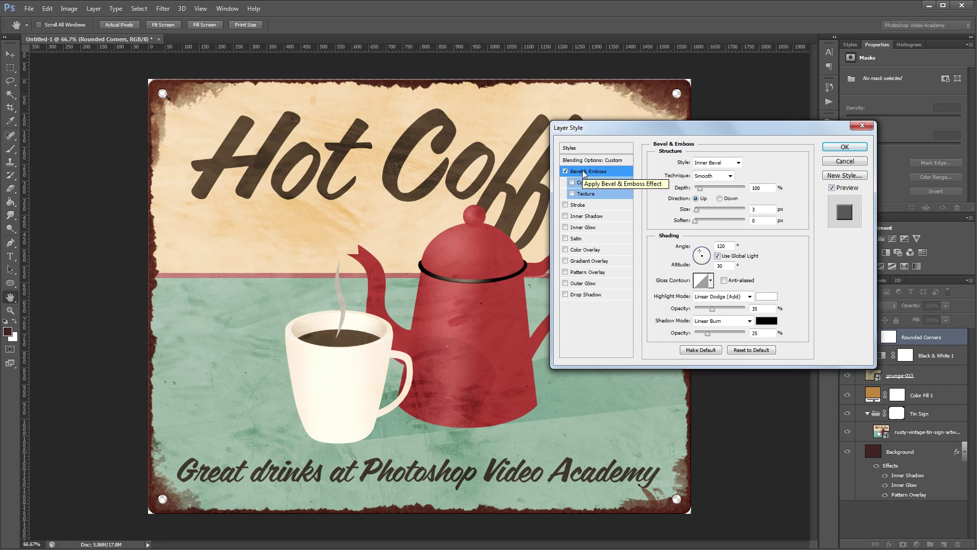
pyautogui.click(766, 209)
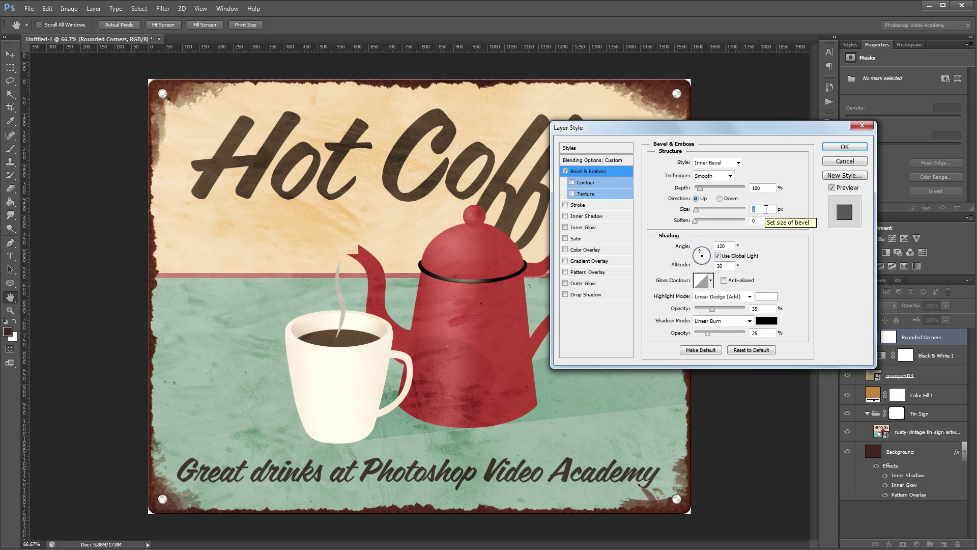
pyautogui.click(732, 297)
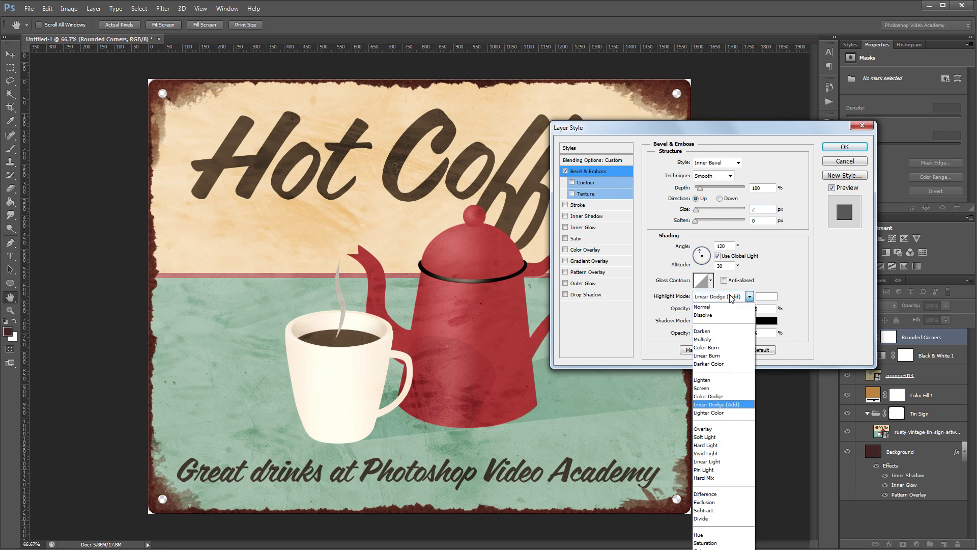
pyautogui.click(710, 396)
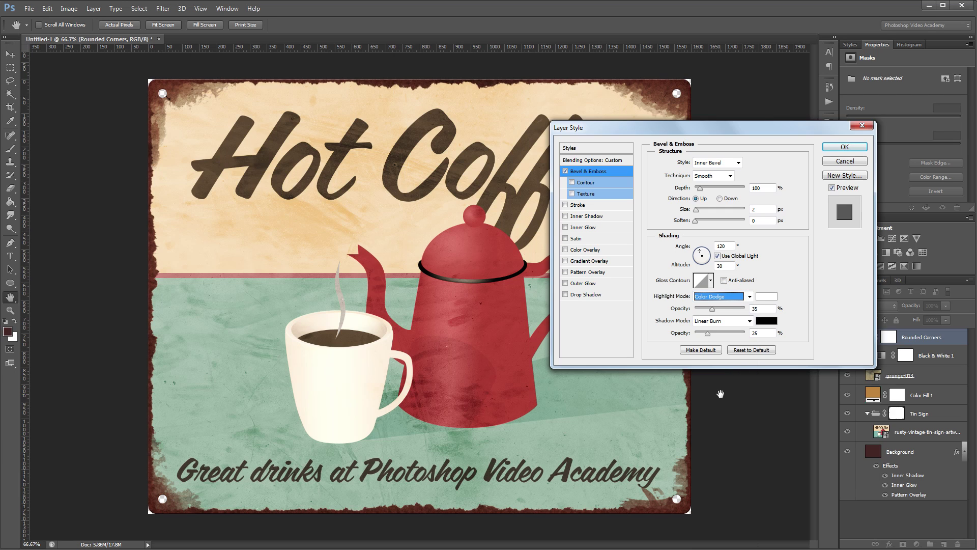
pyautogui.moveTo(711, 310); pyautogui.dragTo(728, 309)
pyautogui.click(771, 309)
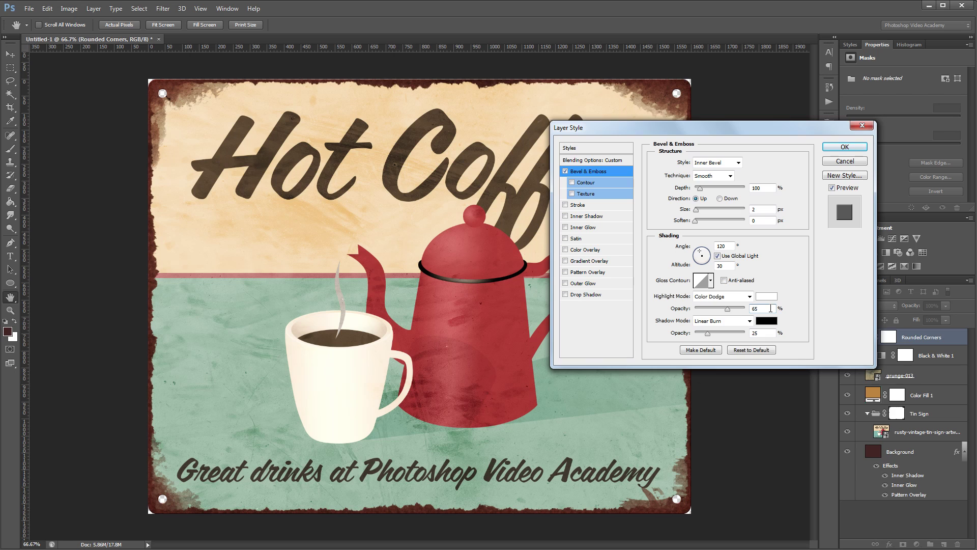
pyautogui.click(736, 321)
pyautogui.click(738, 324)
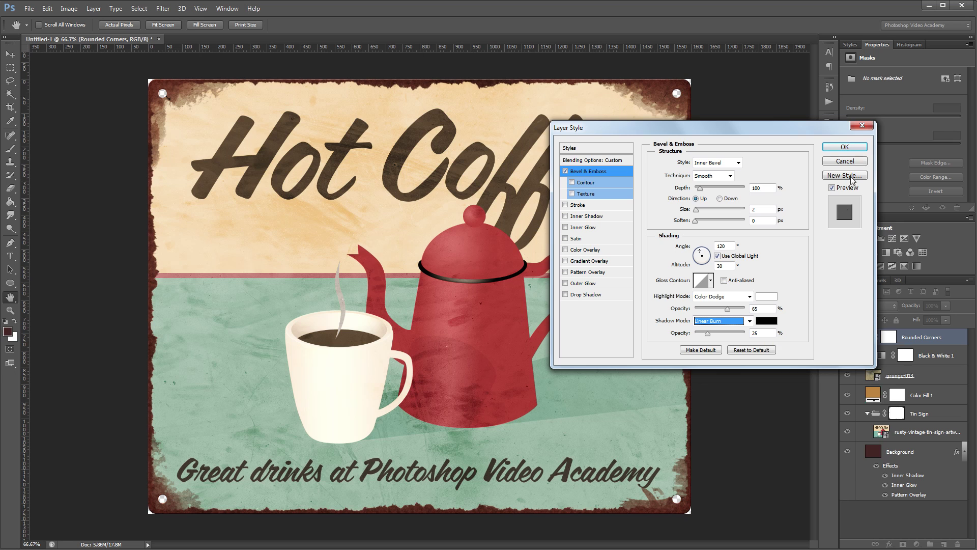
pyautogui.click(845, 148)
pyautogui.scroll(5, 698, 67)
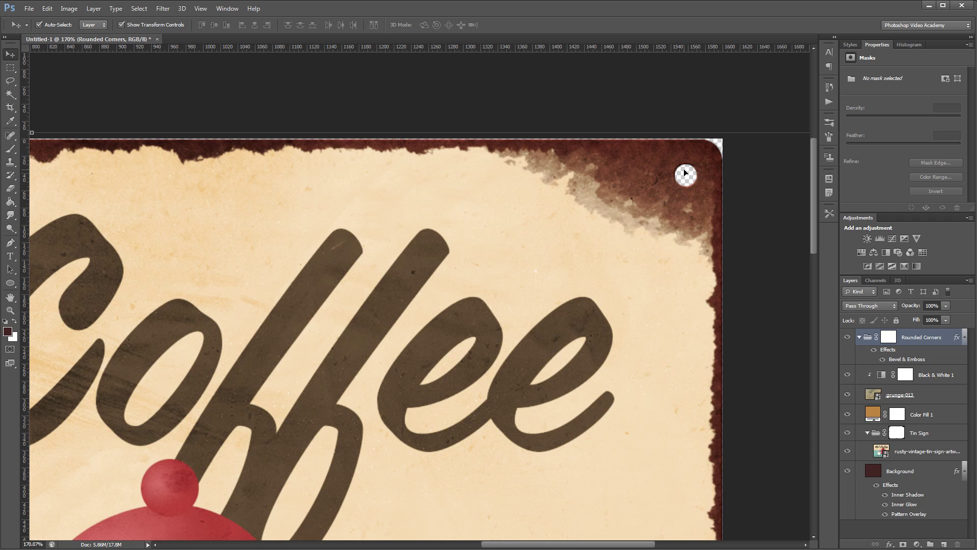
pyautogui.click(761, 178)
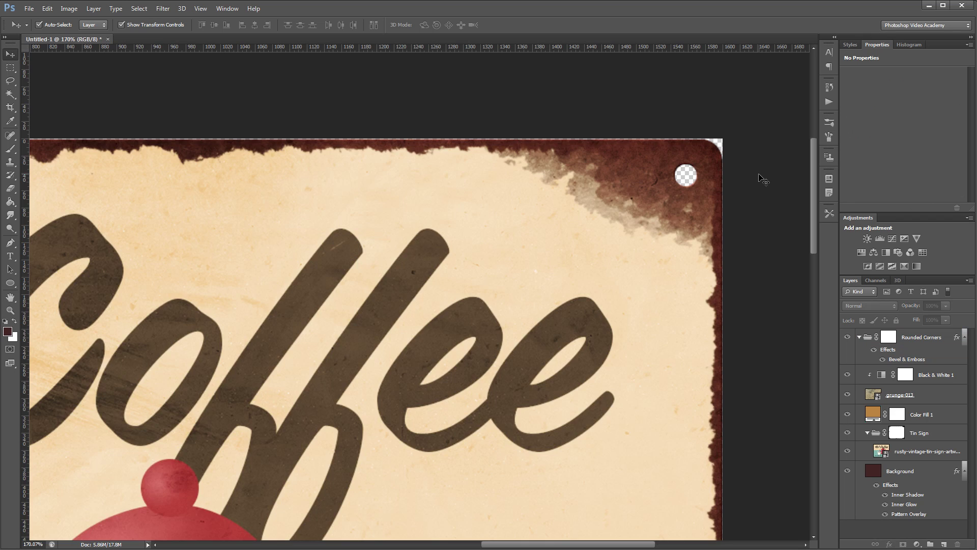
pyautogui.hotkey('ctrl', '0')
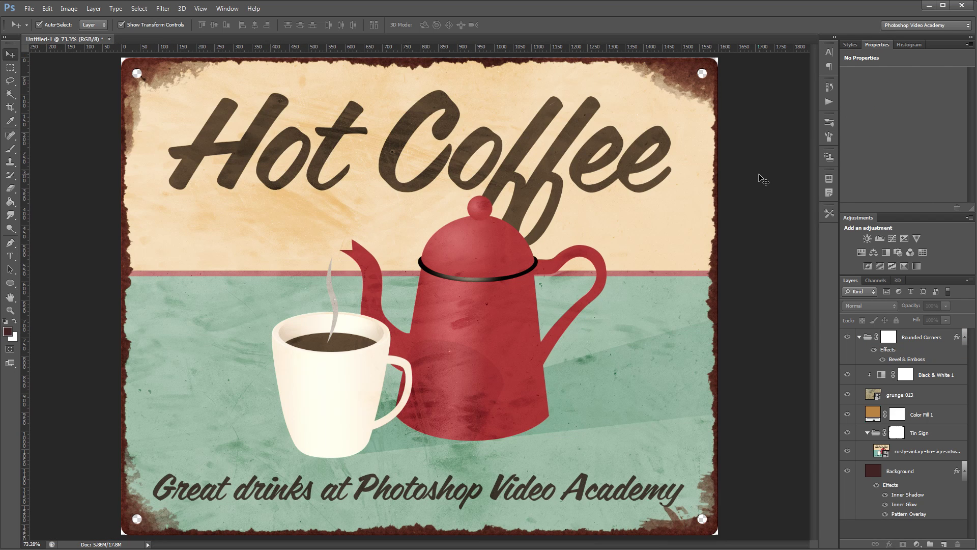
# Place flower-desktop-background.jpg above the sign artwork and scale it to cover the sign.
pyautogui.click(915, 451)
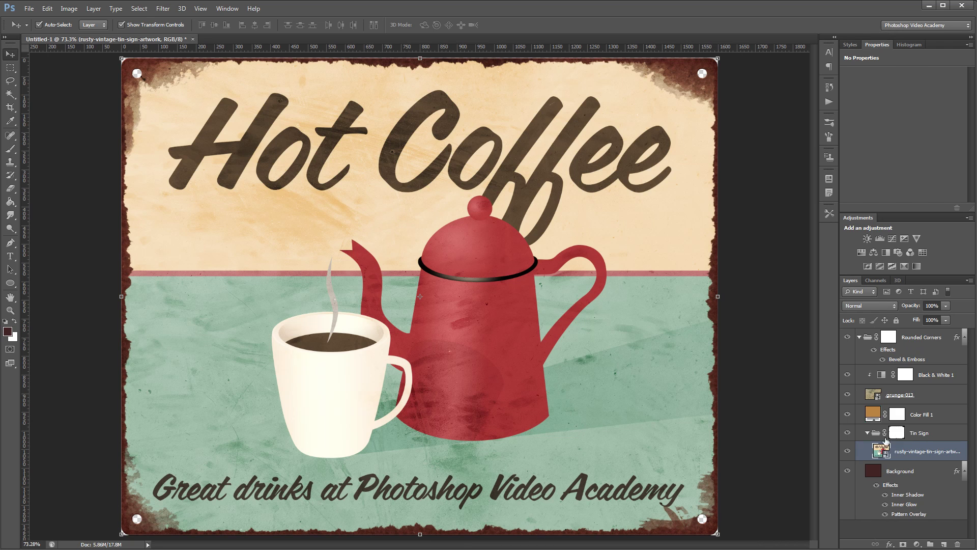
pyautogui.hotkey('alt', 'Tab')
pyautogui.press('BackSpace')
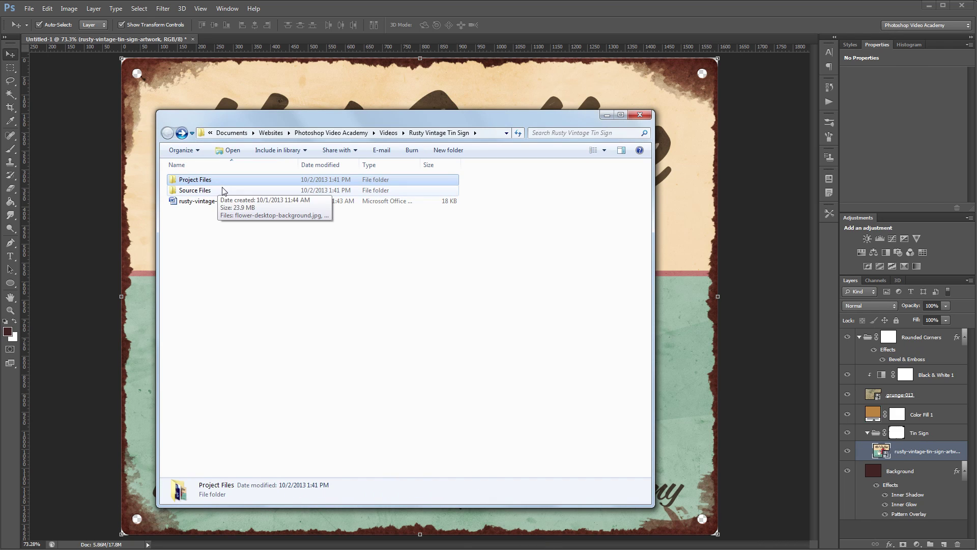
pyautogui.doubleClick(218, 192)
pyautogui.moveTo(209, 194); pyautogui.dragTo(137, 245)
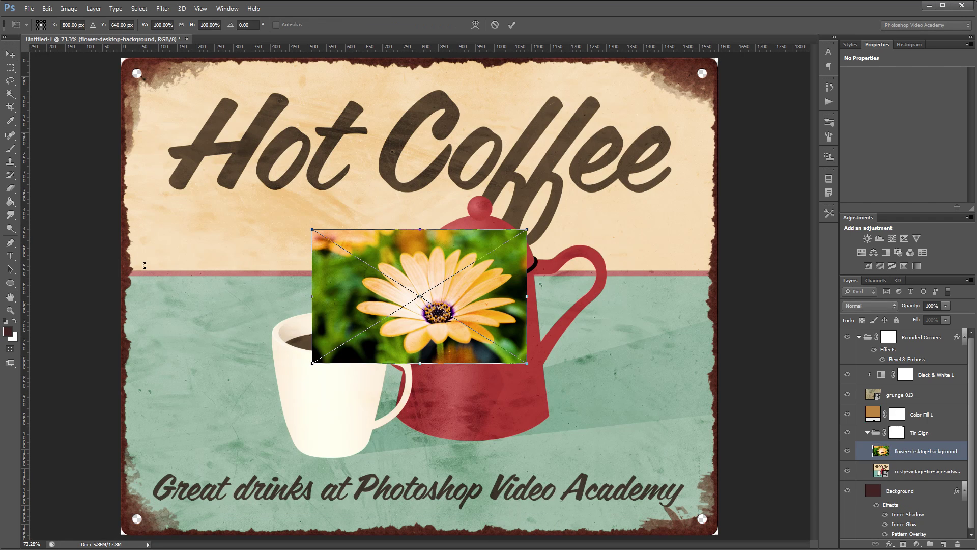
pyautogui.moveTo(527, 229); pyautogui.dragTo(820, 66)
pyautogui.press('Return')
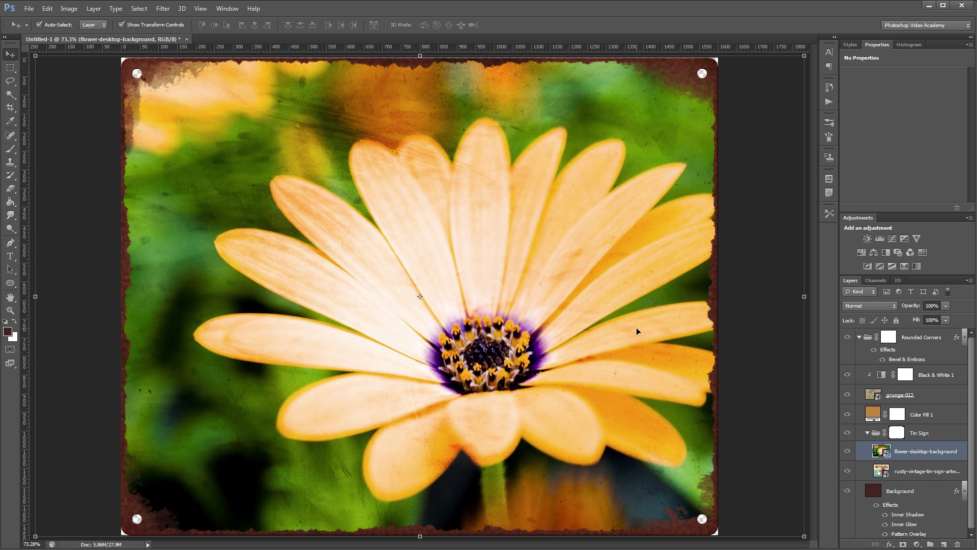
# Toggle the flower photo's visibility to compare, leaving it hidden so Hot Coffee shows.
pyautogui.click(848, 449)
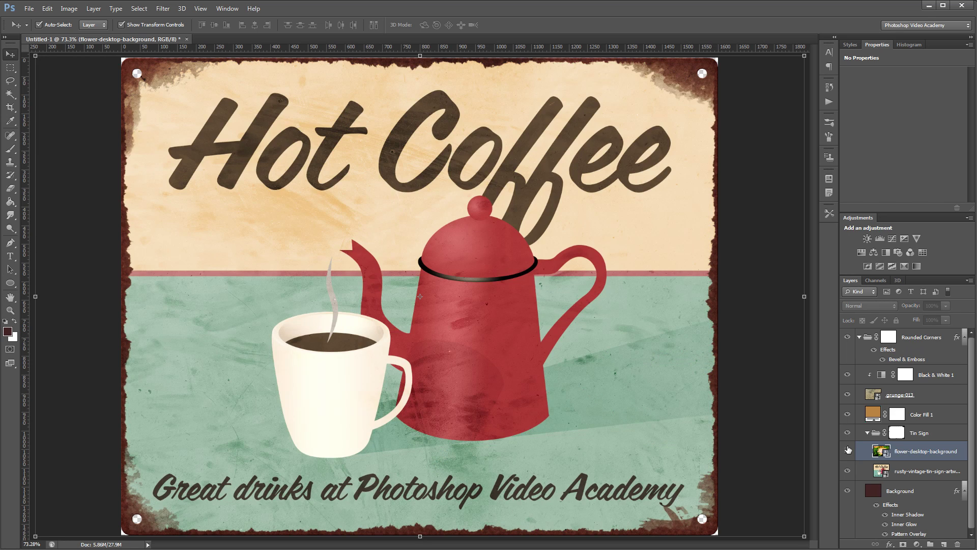
pyautogui.click(848, 449)
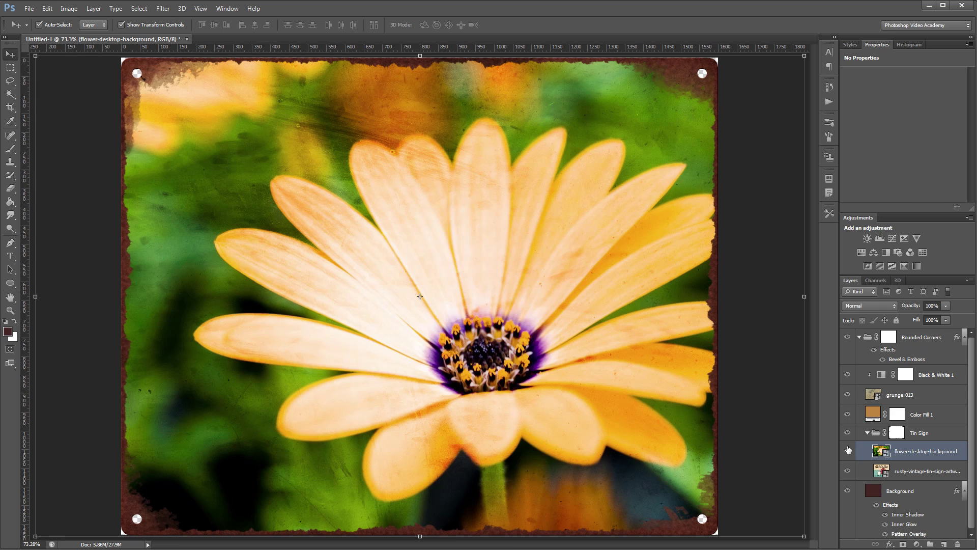
pyautogui.click(848, 449)
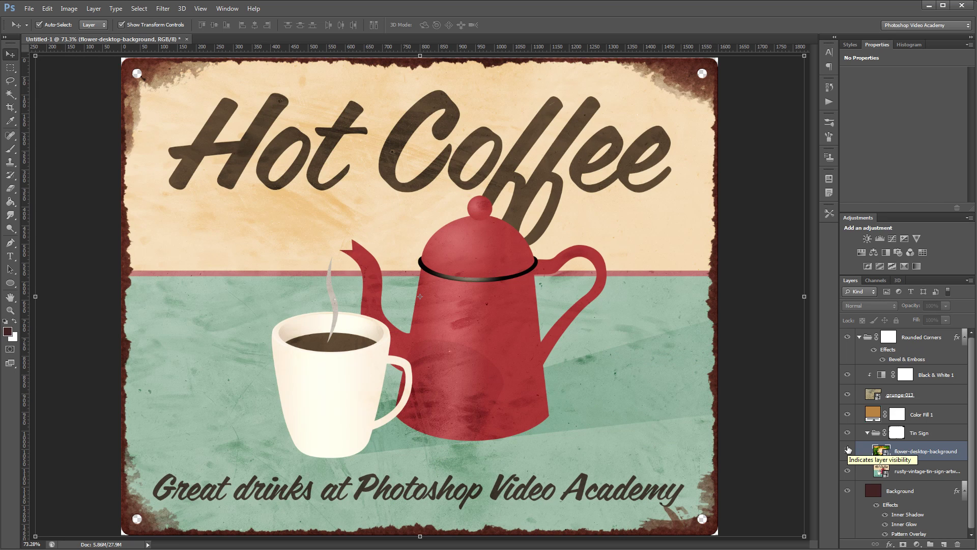